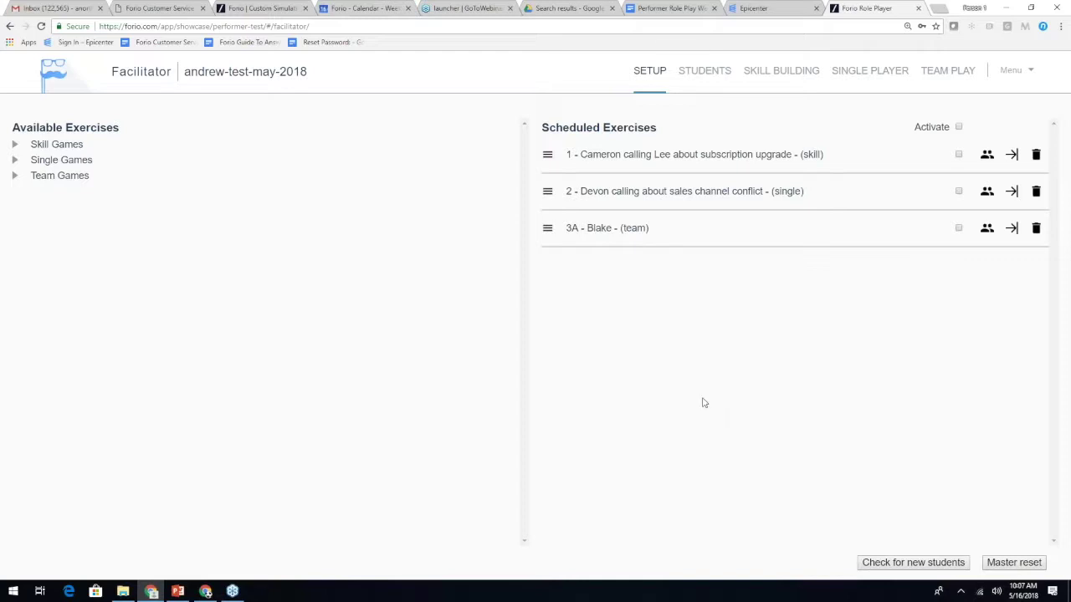
Activate scheduled exercise 1 on the subscription upgrade call, and start the role play simulation in the student's browser window
left_click(958, 155)
mouse_move(206, 591)
left_click(205, 532)
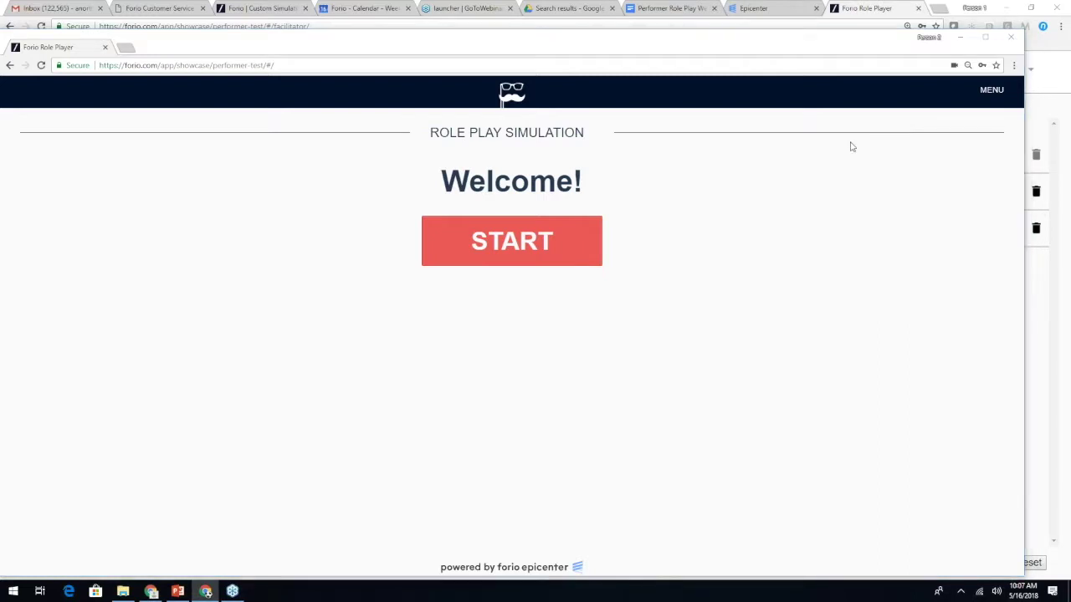
left_click(530, 243)
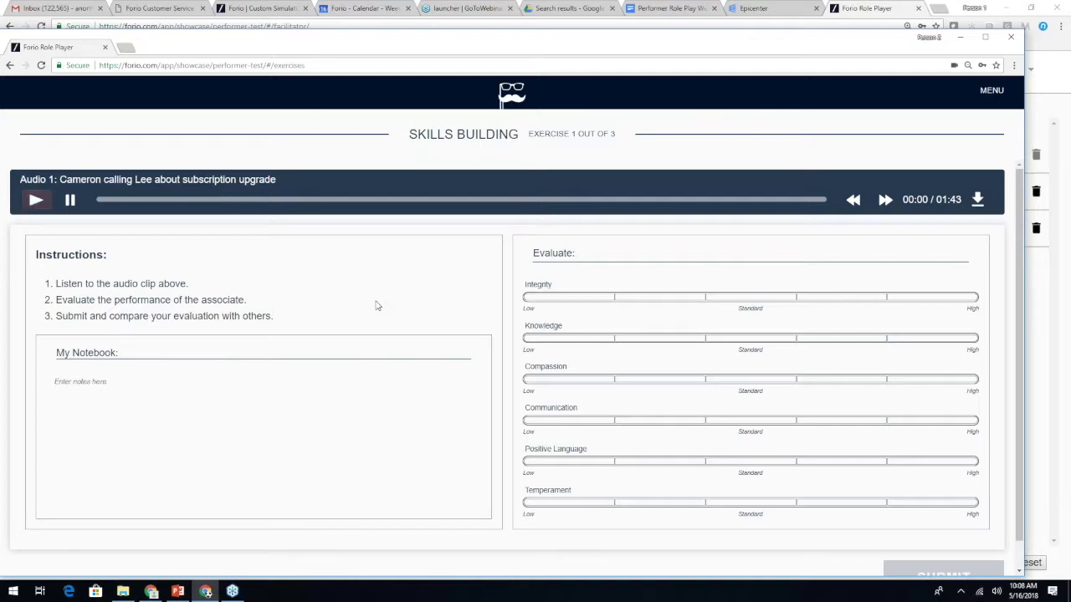
Play the subscription upgrade audio clip with the whole exercise page in view, and skip ahead to near the clip's end
left_click_drag(429, 42, 427, 28)
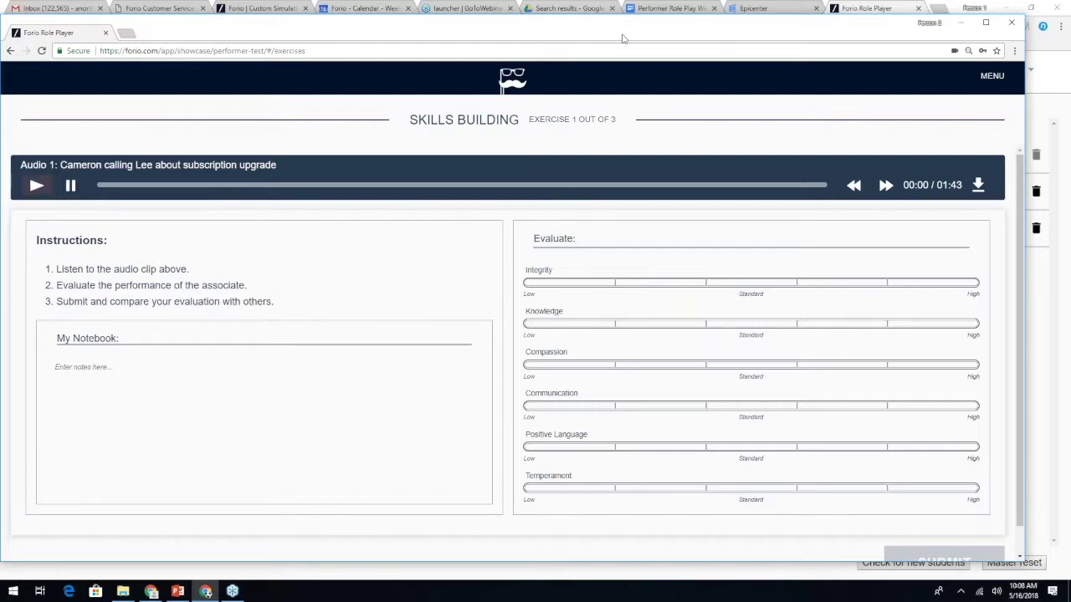
left_click_drag(623, 38, 642, 35)
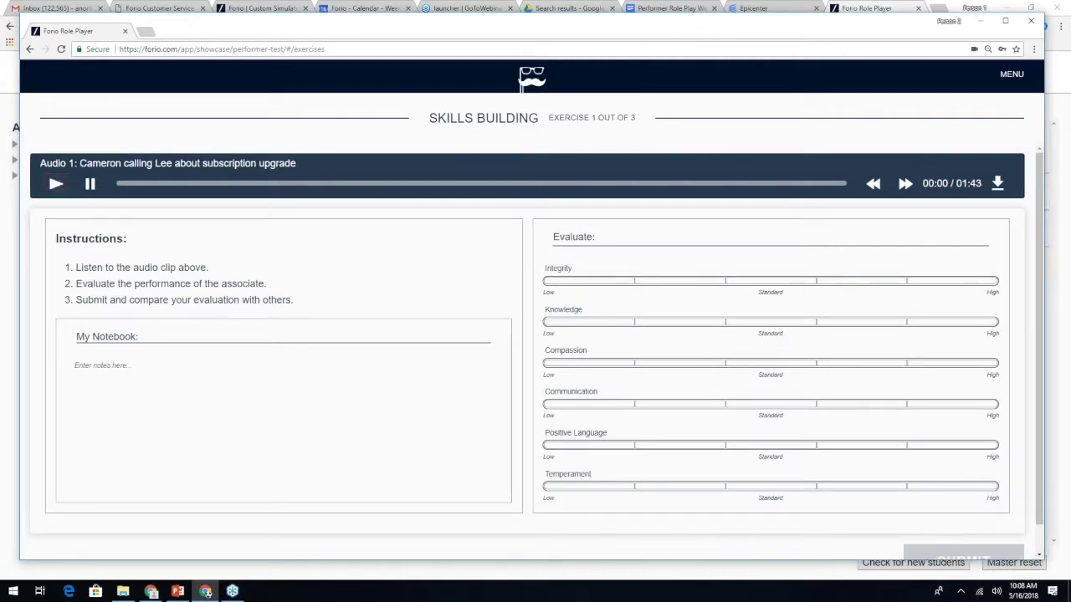
left_click(59, 187)
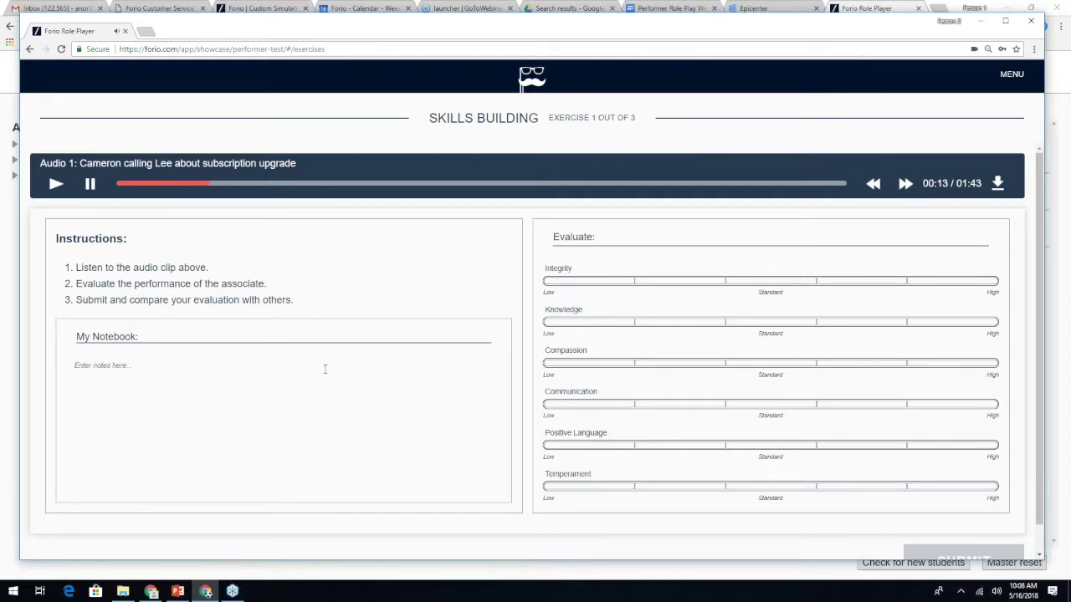
left_click_drag(475, 24, 475, 14)
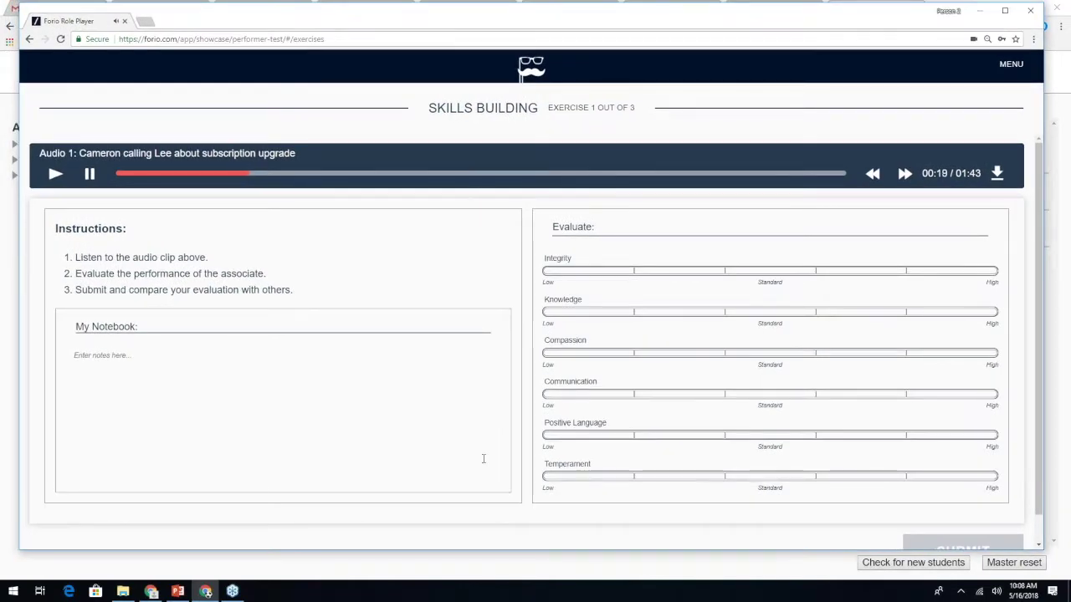
left_click_drag(500, 550, 495, 568)
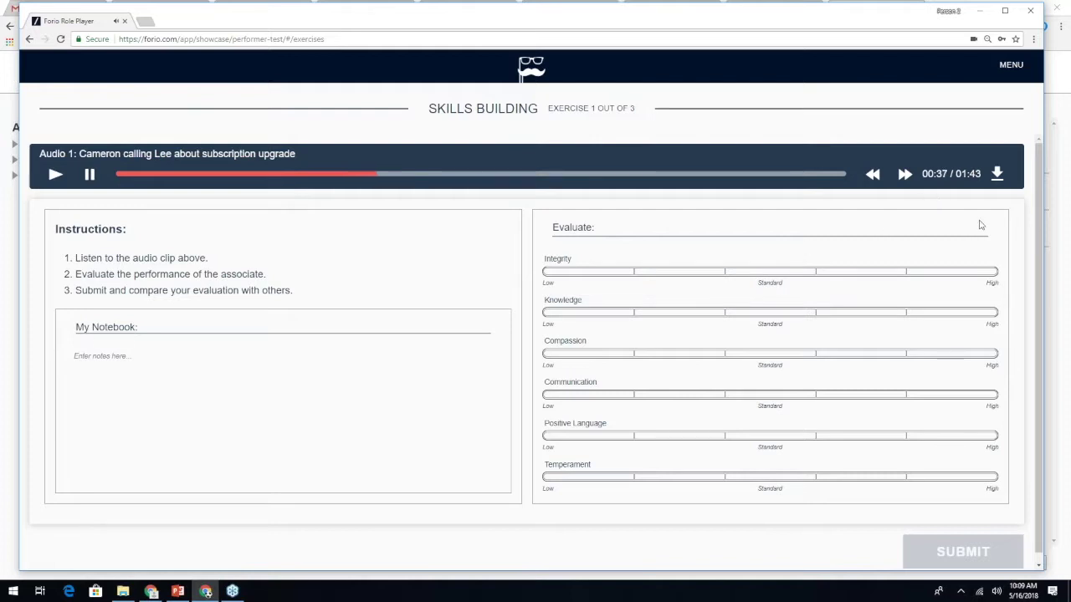
left_click(808, 175)
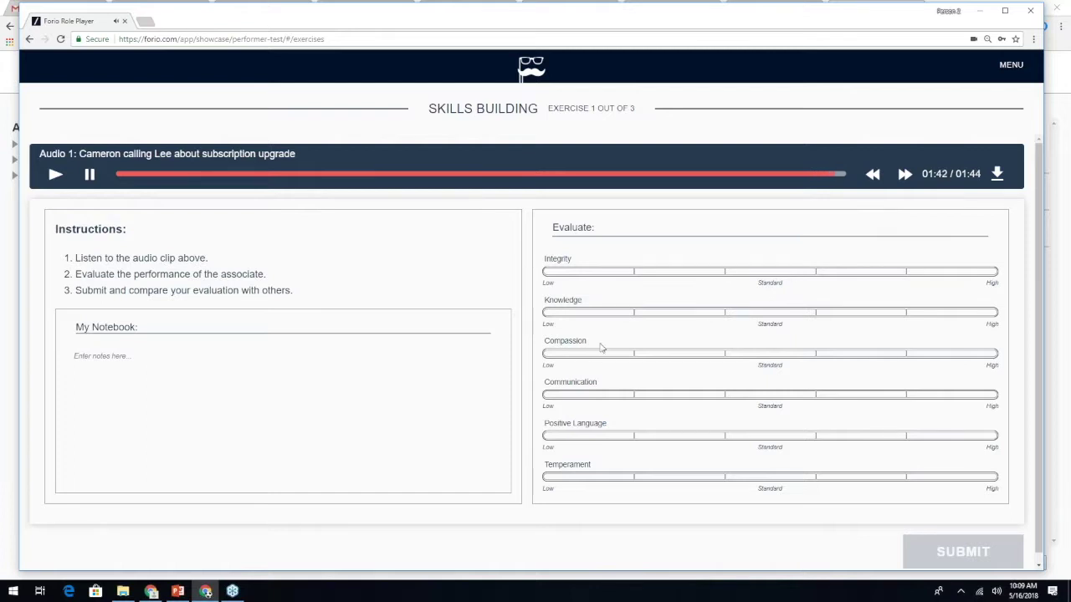
Rate Integrity and Knowledge at level 4 of 5, Compassion and Positive Language at 2, Communication Standard and Temperament Low, and submit the evaluation
left_click(412, 361)
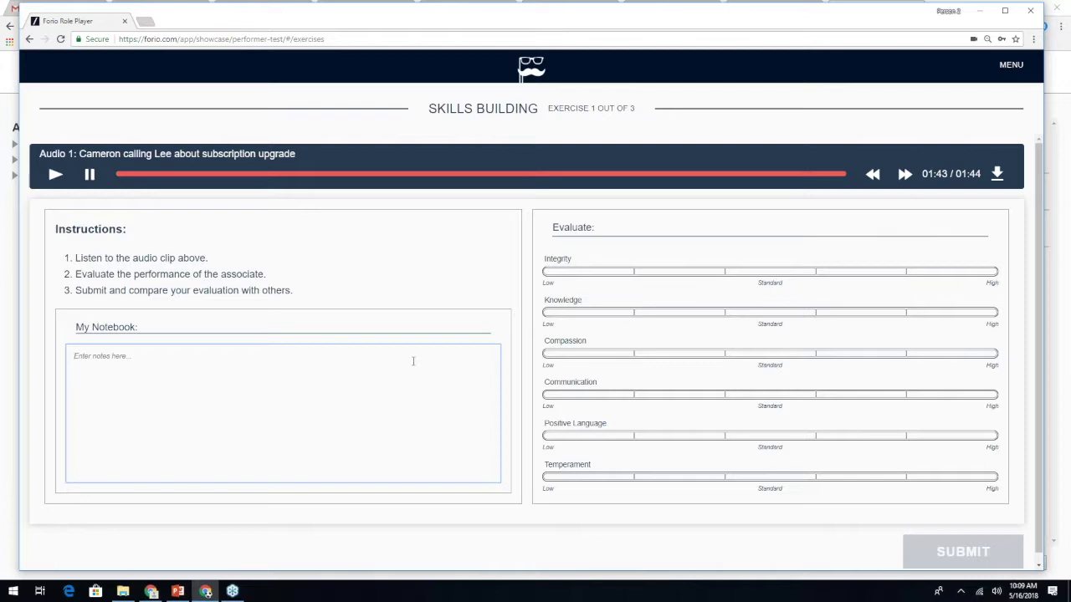
left_click(840, 273)
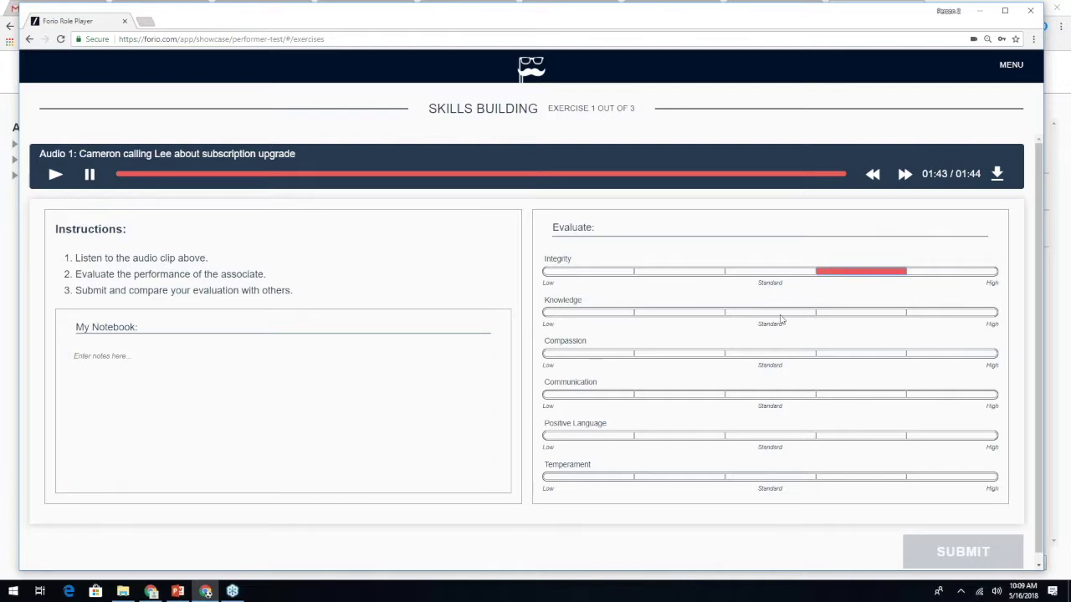
left_click(826, 314)
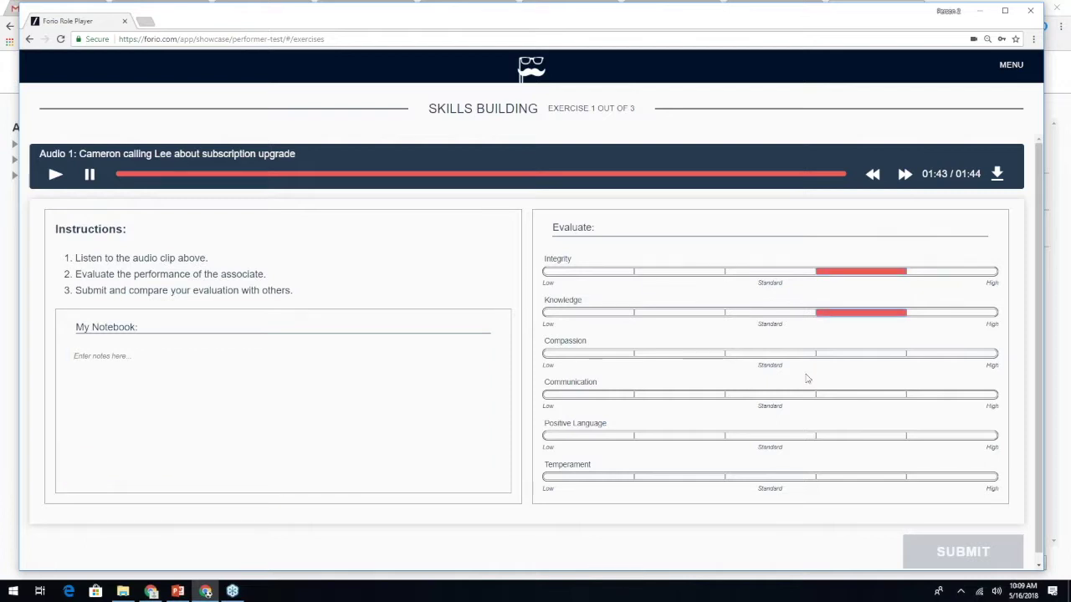
left_click(704, 354)
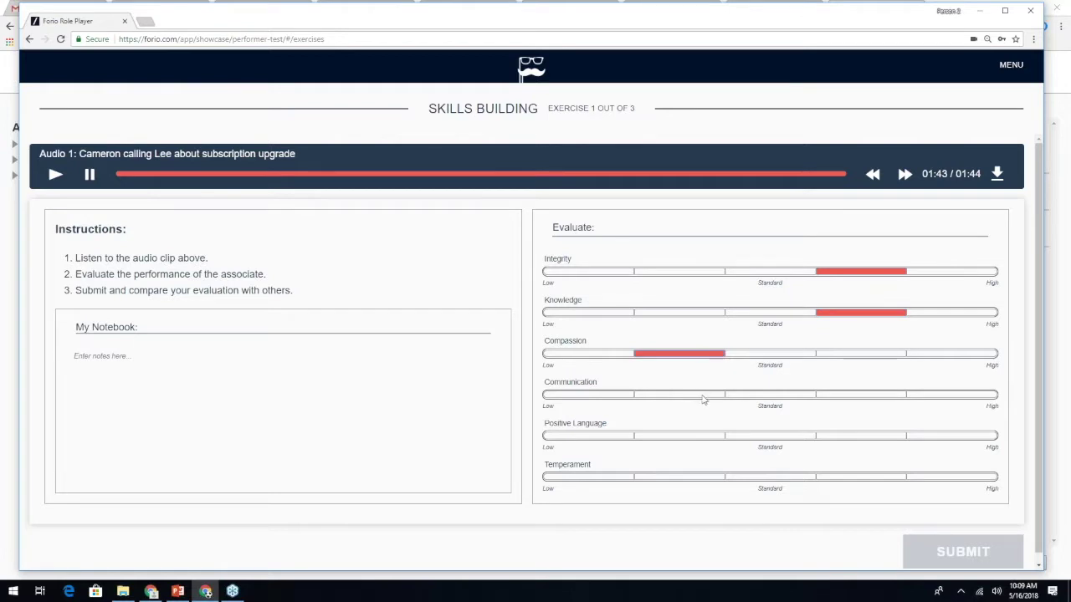
left_click(748, 395)
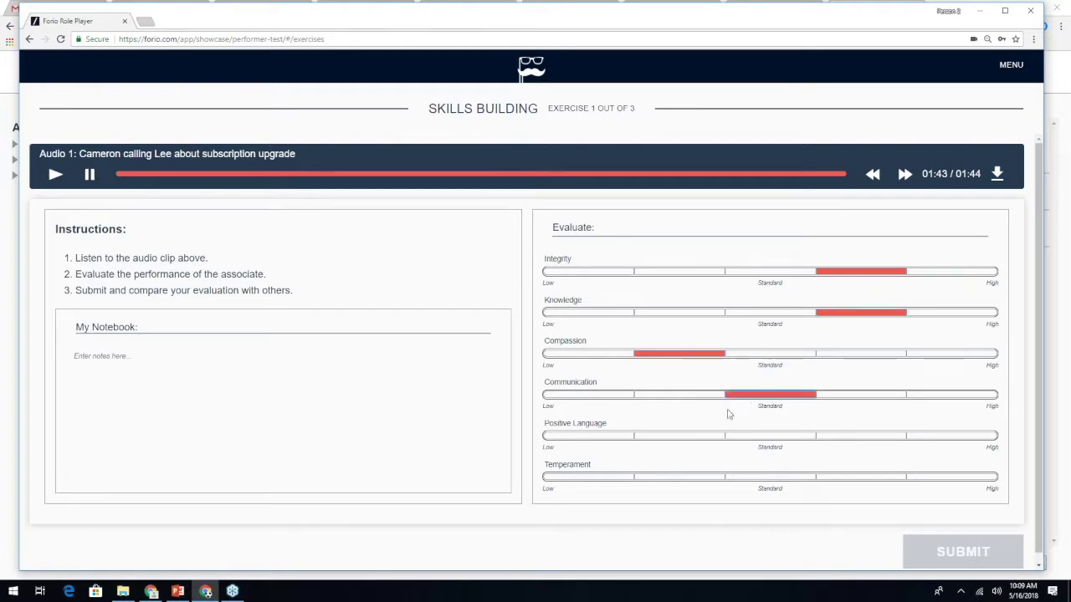
left_click(680, 441)
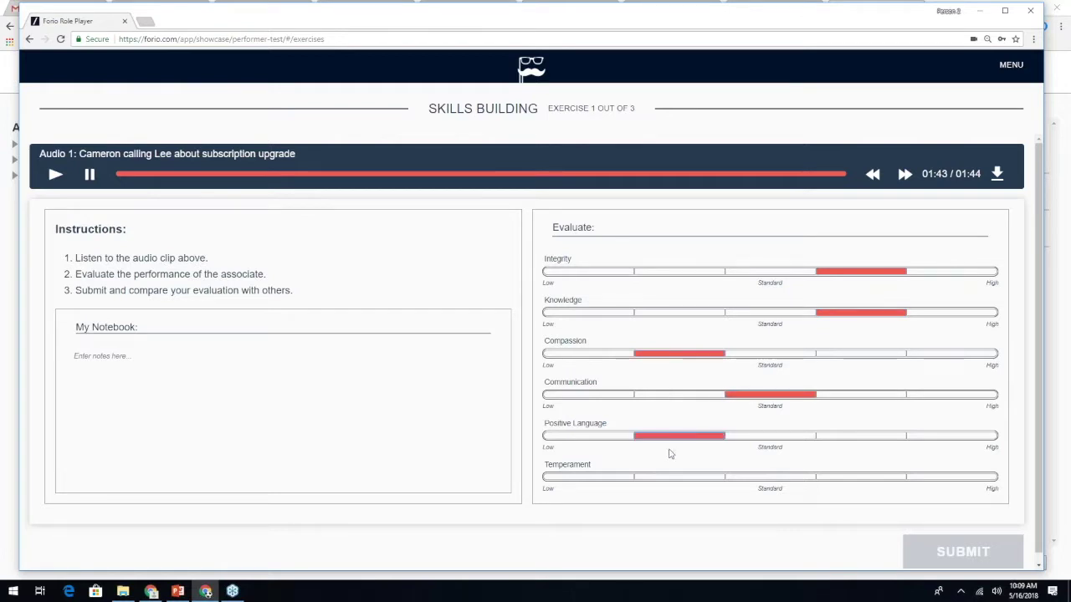
left_click(616, 481)
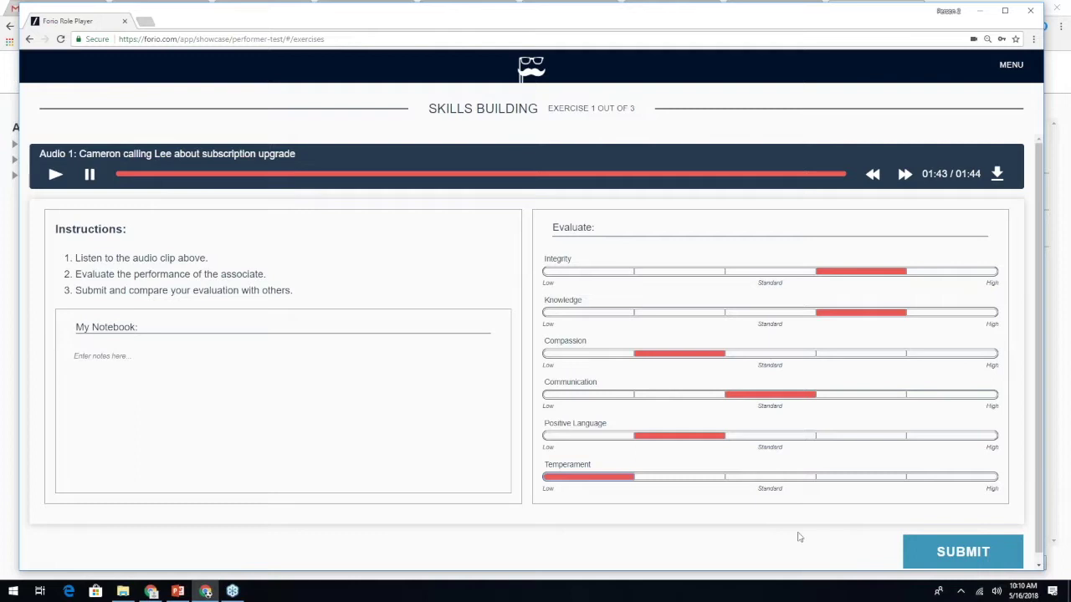
left_click(928, 549)
Compare the self and class ratings in the charts for all six skills, from Integrity to Temperament
scroll(859, 518, "down", 1)
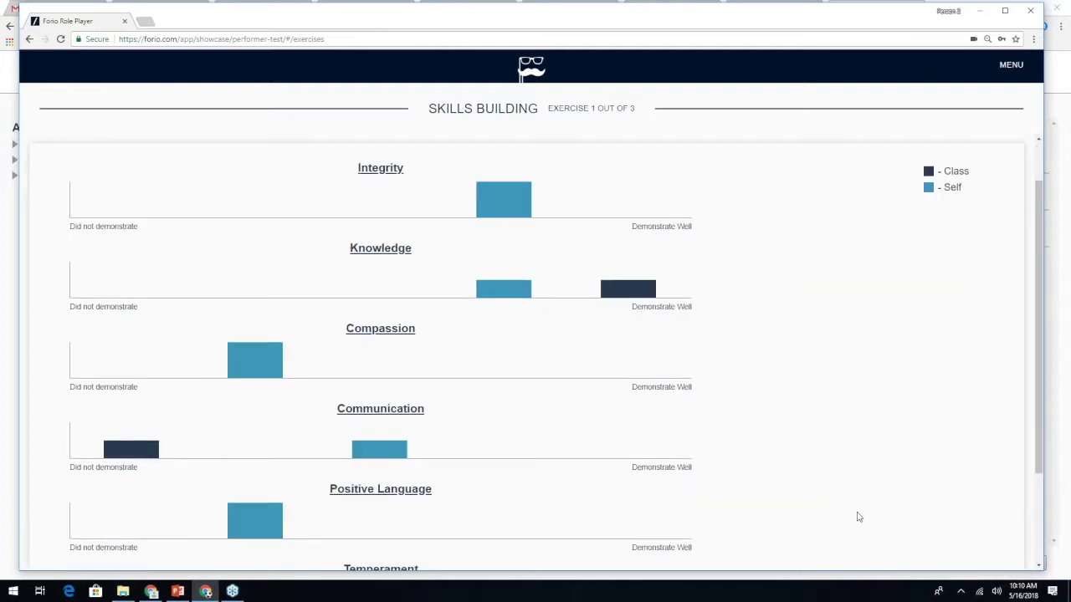
scroll(778, 452, "up", 1)
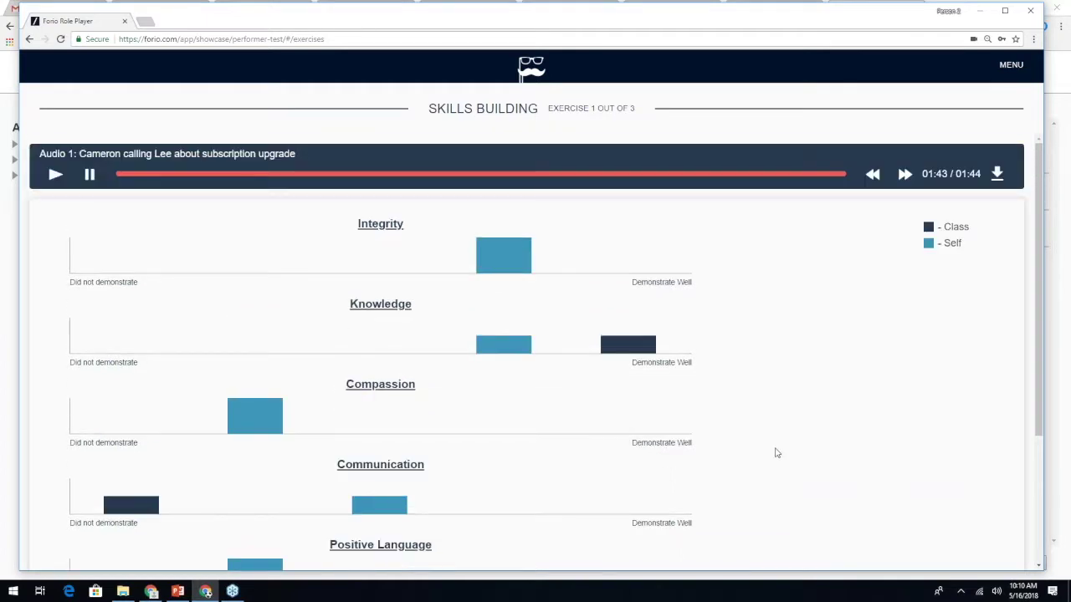
mouse_move(505, 268)
scroll(619, 305, "down", 1)
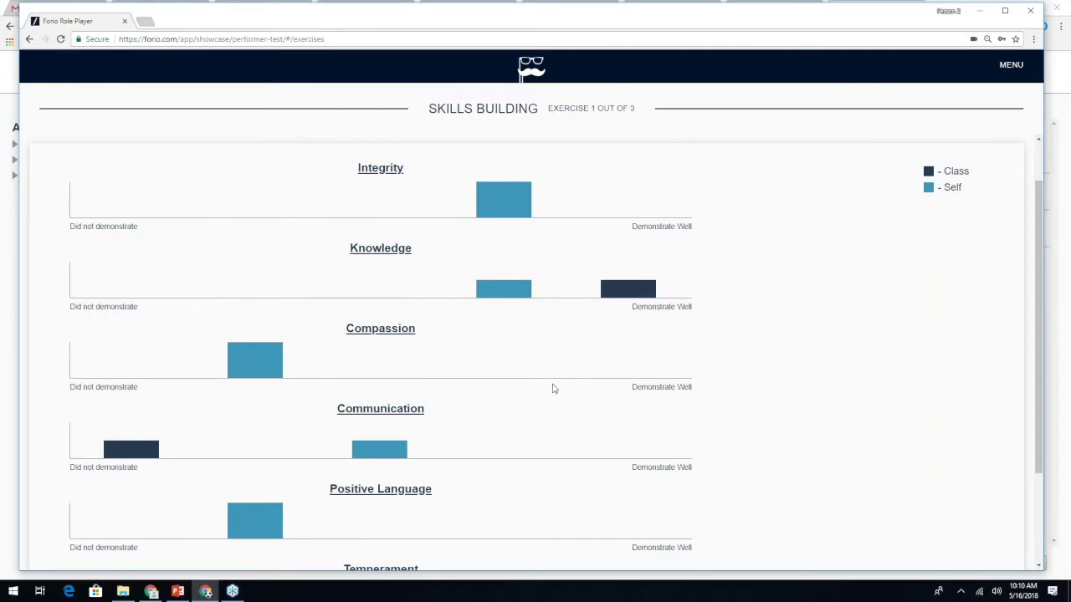
scroll(523, 382, "down", 1)
mouse_move(234, 299)
mouse_move(258, 476)
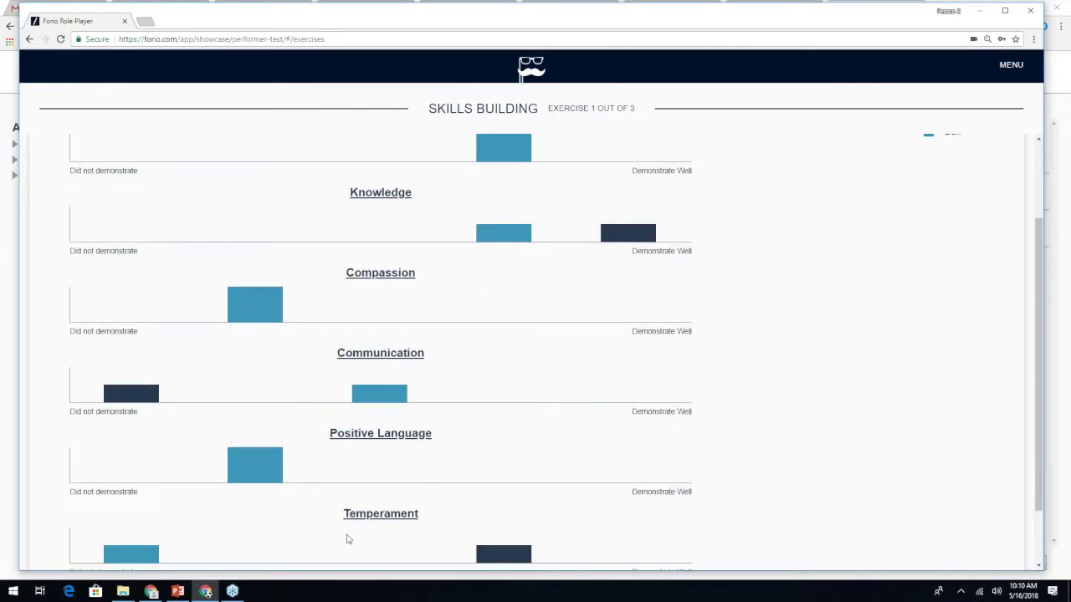
scroll(645, 502, "down", 1)
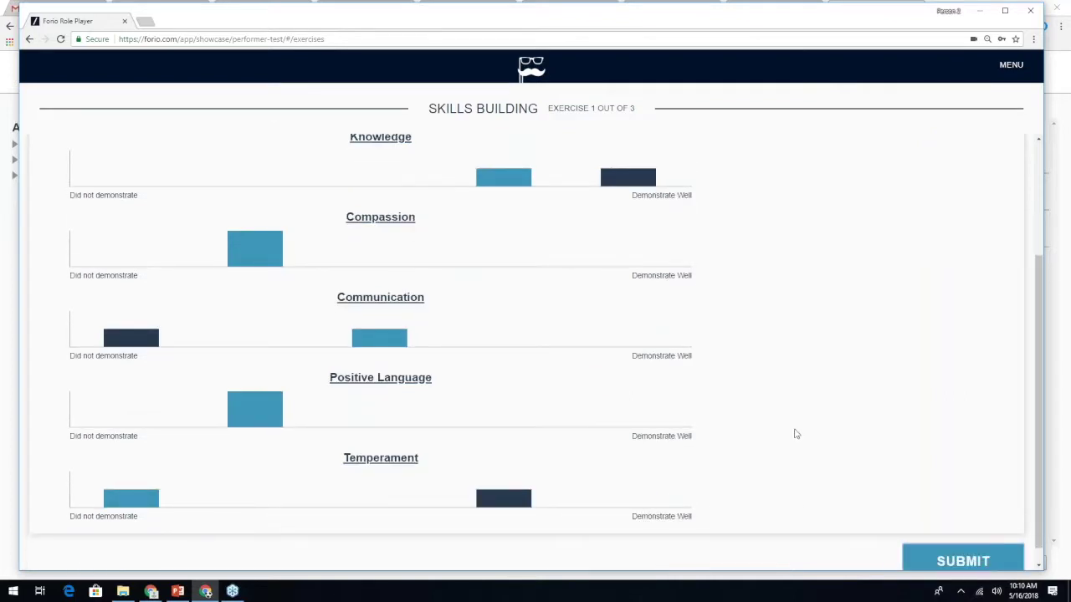
scroll(797, 434, "up", 2)
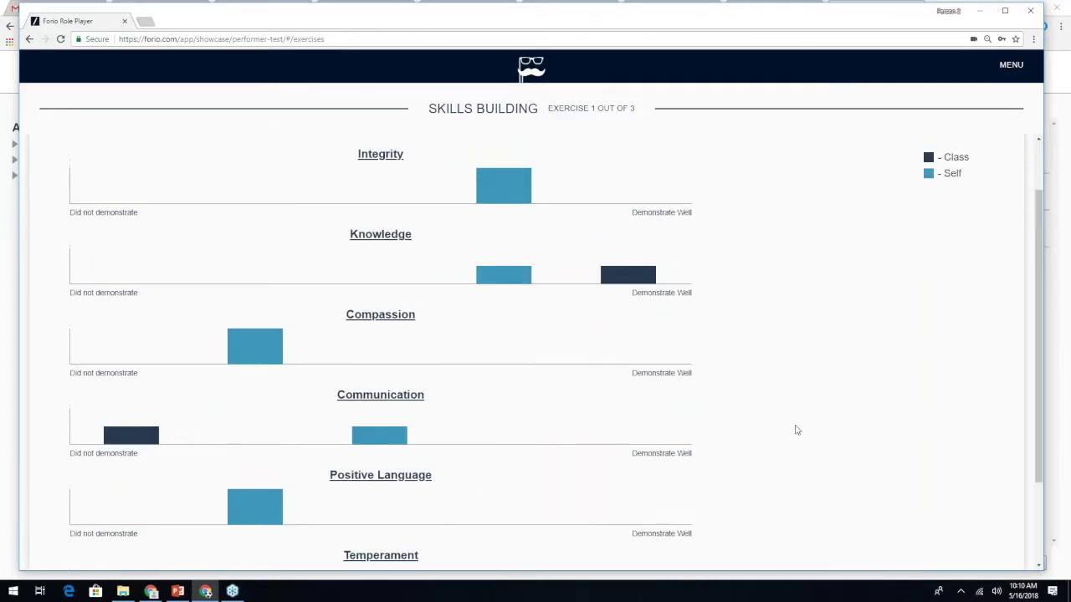
scroll(797, 432, "down", 1)
scroll(798, 430, "down", 1)
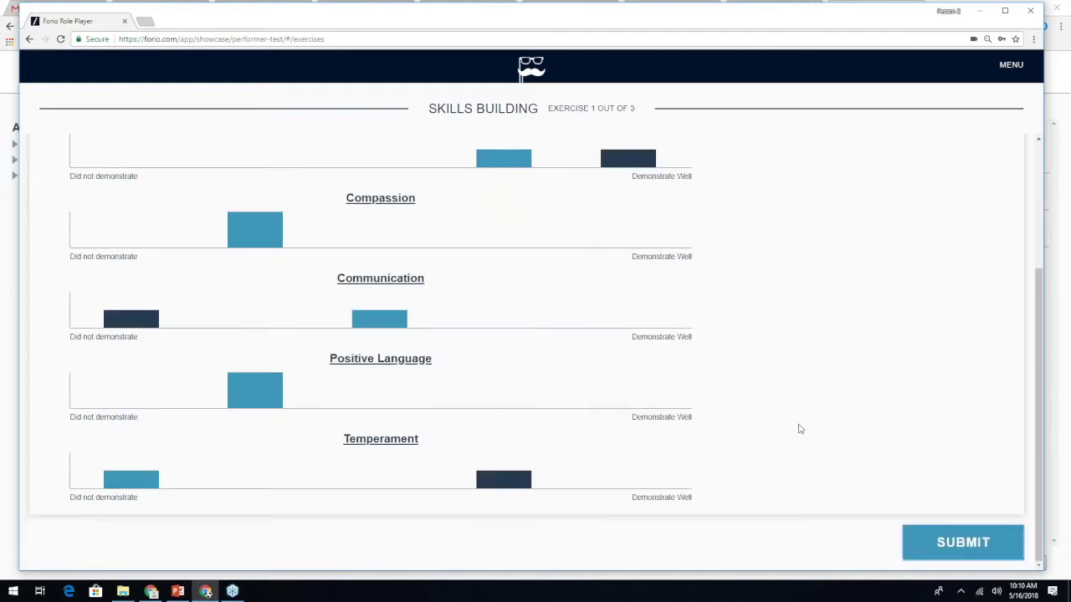
Submit the exercise 1 results and activate scheduled exercise 2 on the sales channel conflict from the facilitator's setup page
left_click(960, 549)
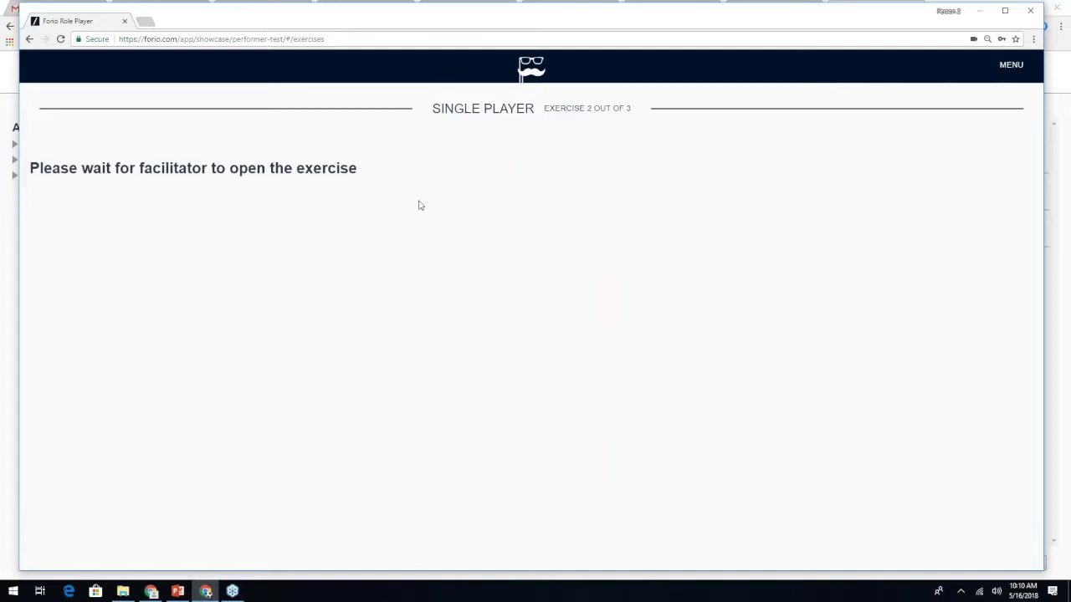
left_click_drag(637, 24, 634, 47)
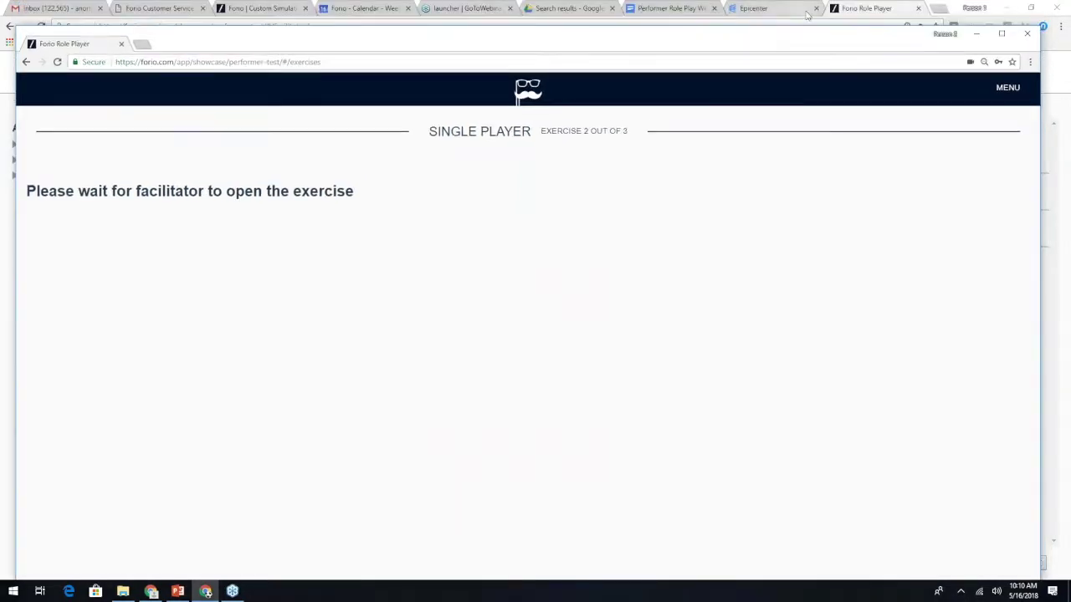
left_click(874, 8)
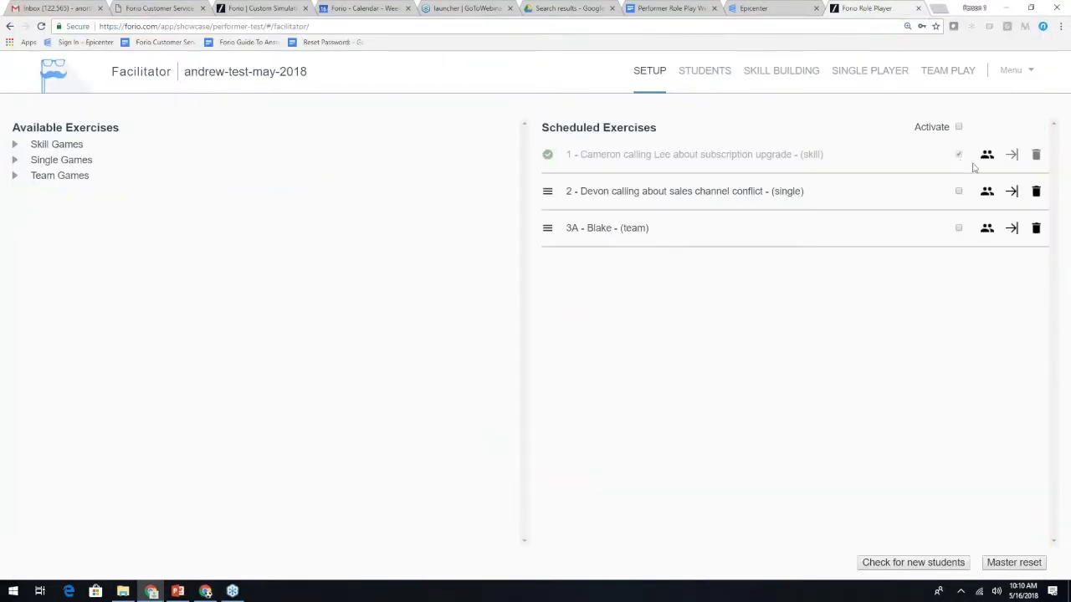
left_click(959, 191)
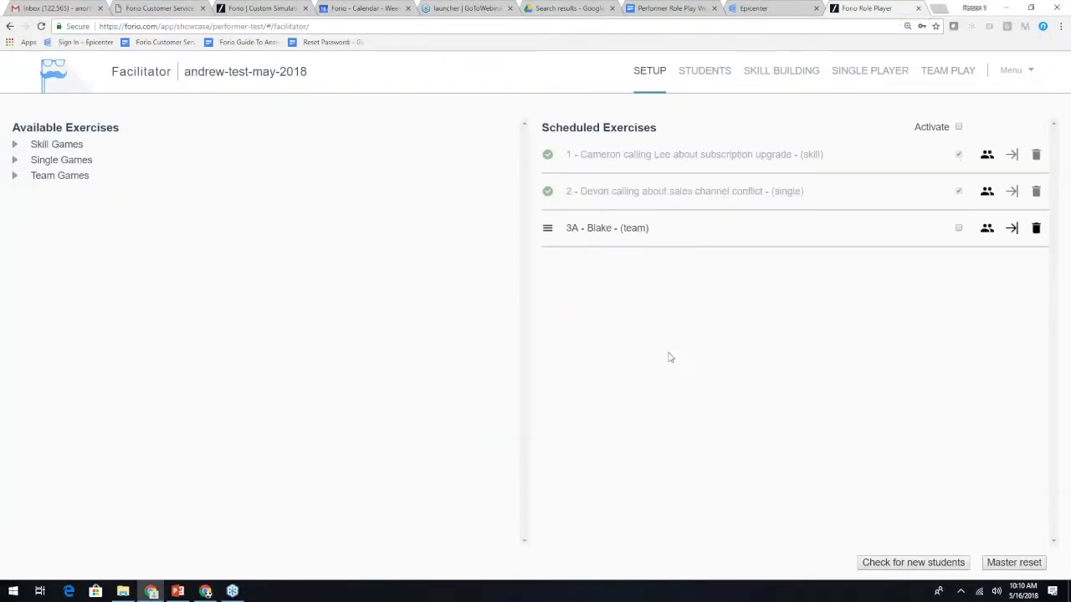
Switch back to the student's window and play the sales channel conflict audio clip of exercise 2
left_click(205, 592)
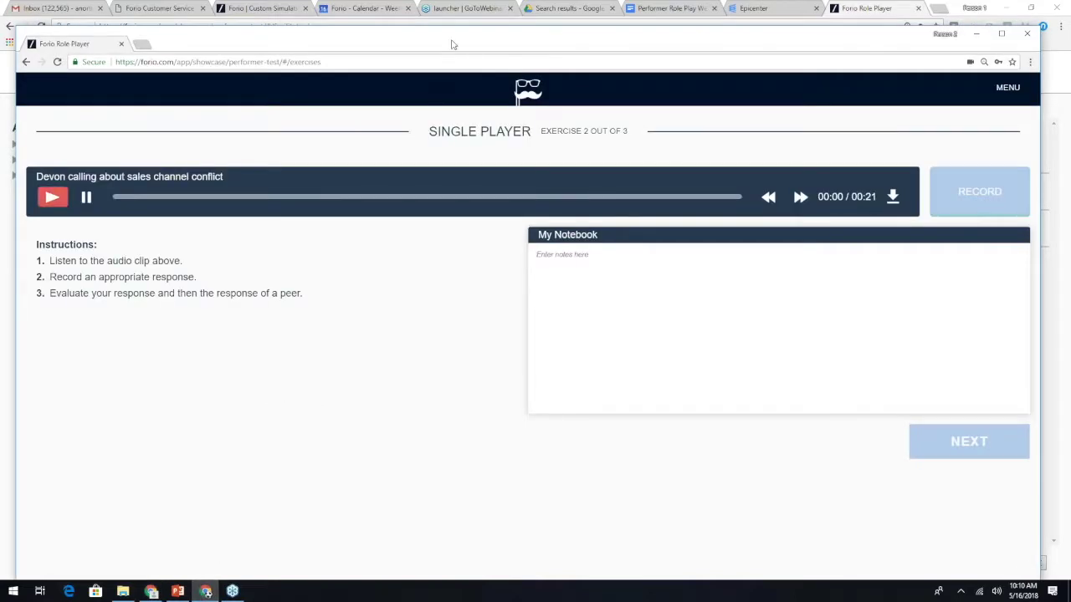
mouse_move(453, 42)
left_mouse_down()
mouse_move(451, 2)
mouse_move(443, 25)
left_mouse_up()
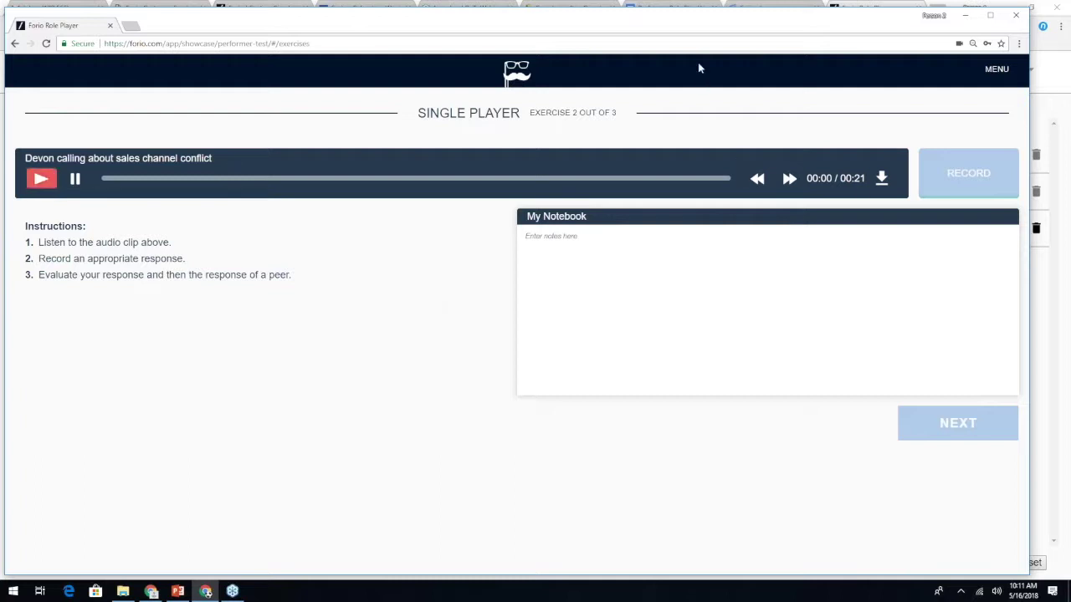
mouse_move(707, 31)
left_mouse_down()
mouse_move(718, 29)
mouse_move(716, 1)
mouse_move(714, 37)
left_mouse_up()
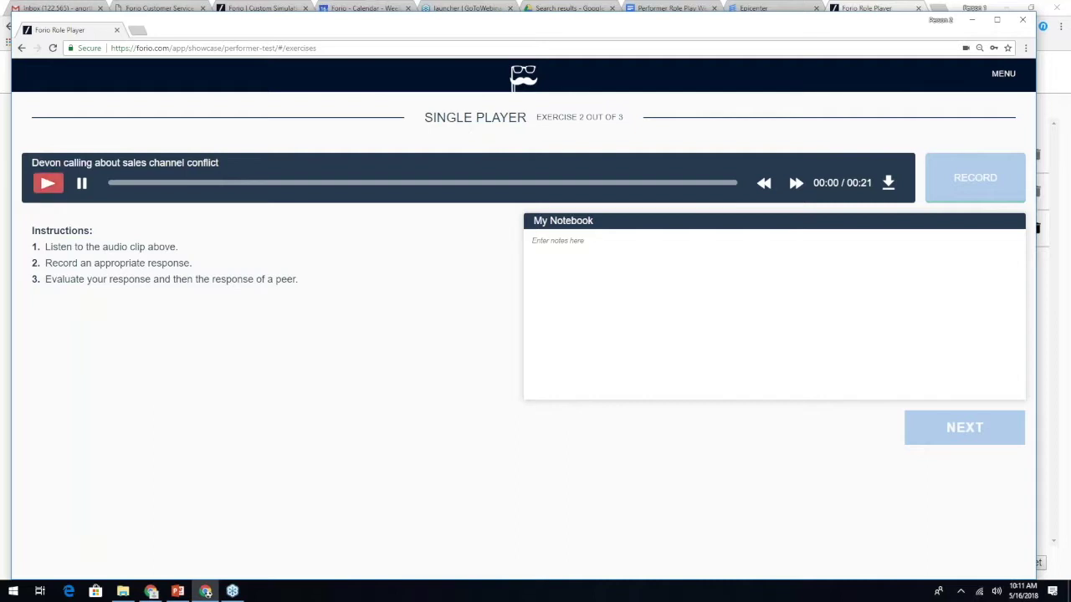
left_click_drag(436, 30, 432, 24)
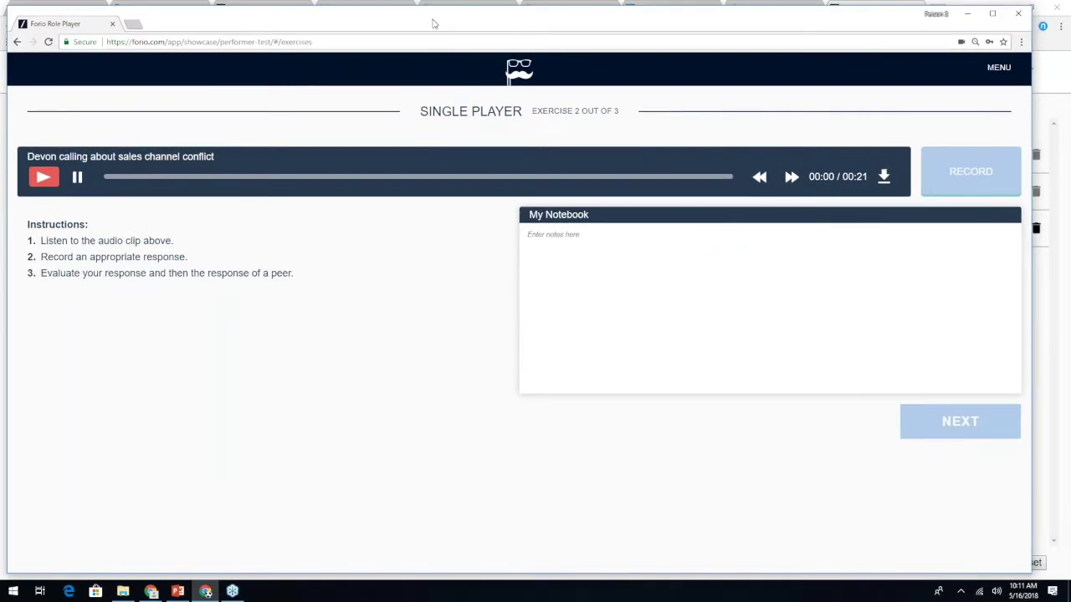
left_click(38, 184)
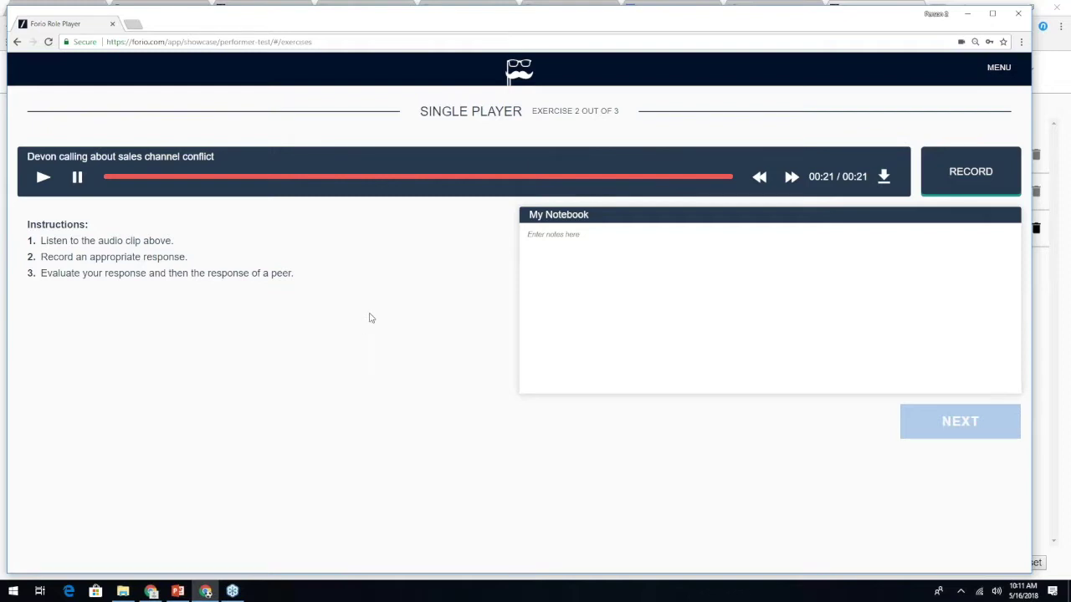
Record a spoken response of about 10 seconds to the caller and play it back, skipping toward its end
left_click(970, 173)
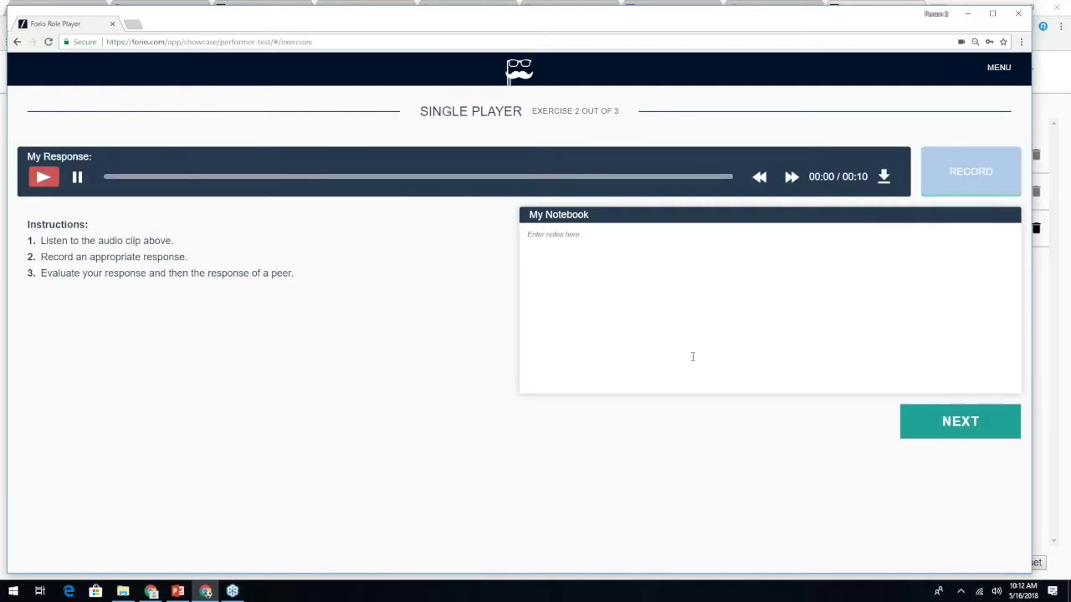
left_click(43, 178)
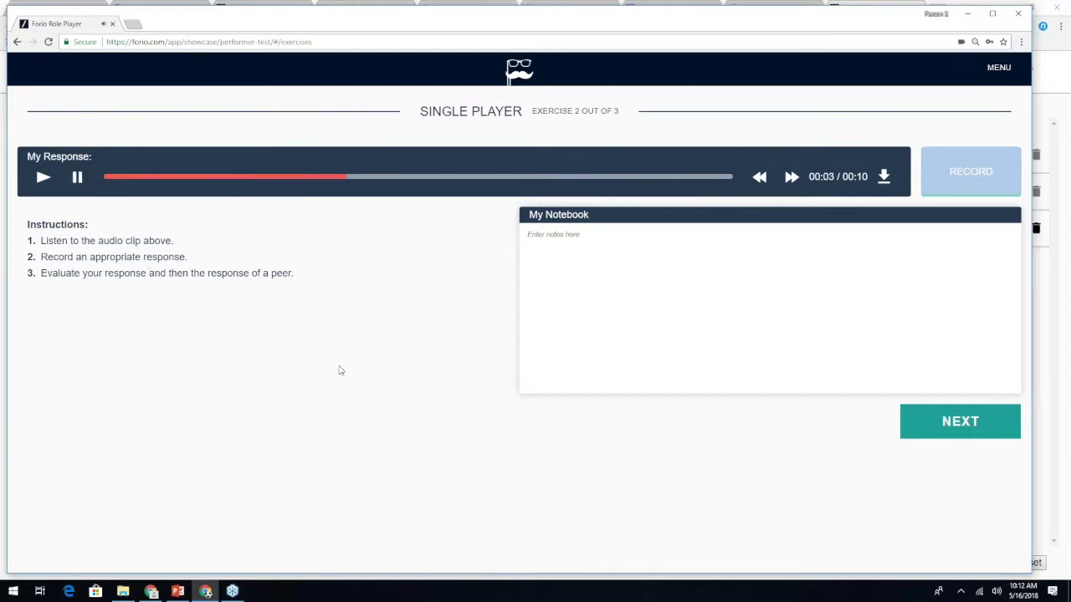
left_click(787, 182)
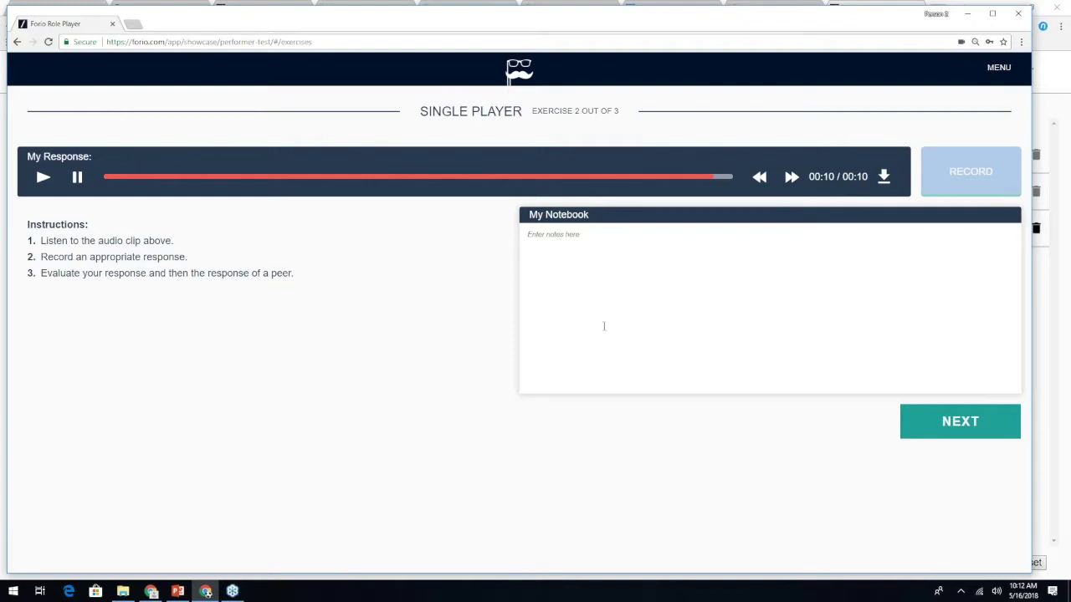
Proceed to the assessment page for the recorded response and bring up its six rating scales
left_click(933, 430)
scroll(879, 435, "down", 2)
scroll(879, 435, "down", 1)
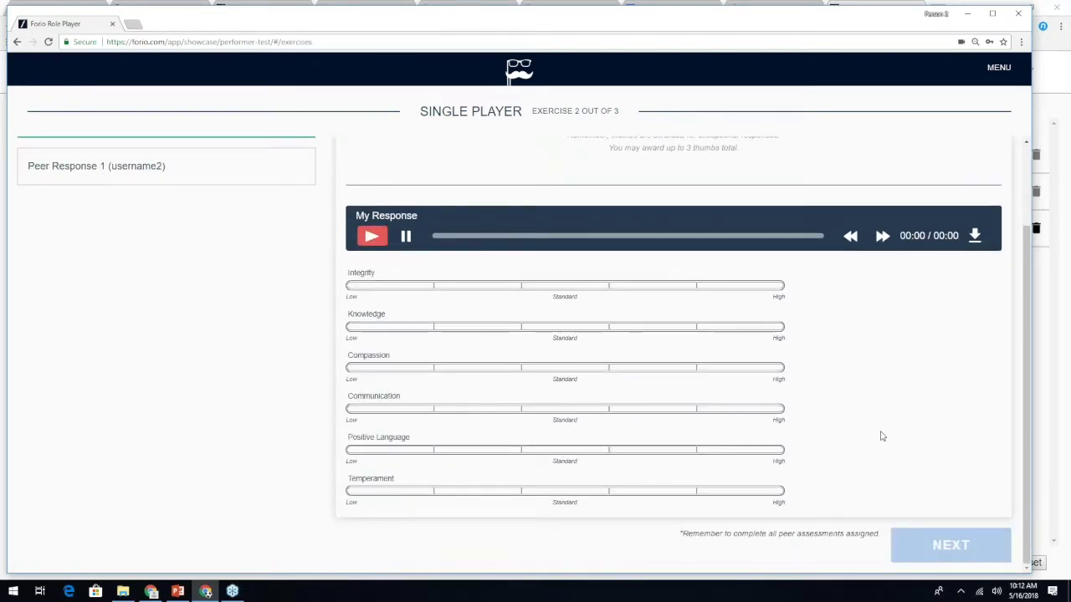
Examine the assessment page of exercise 2, including the thumbs award, the peer response entry and the six rating scales
scroll(880, 436, "up", 1)
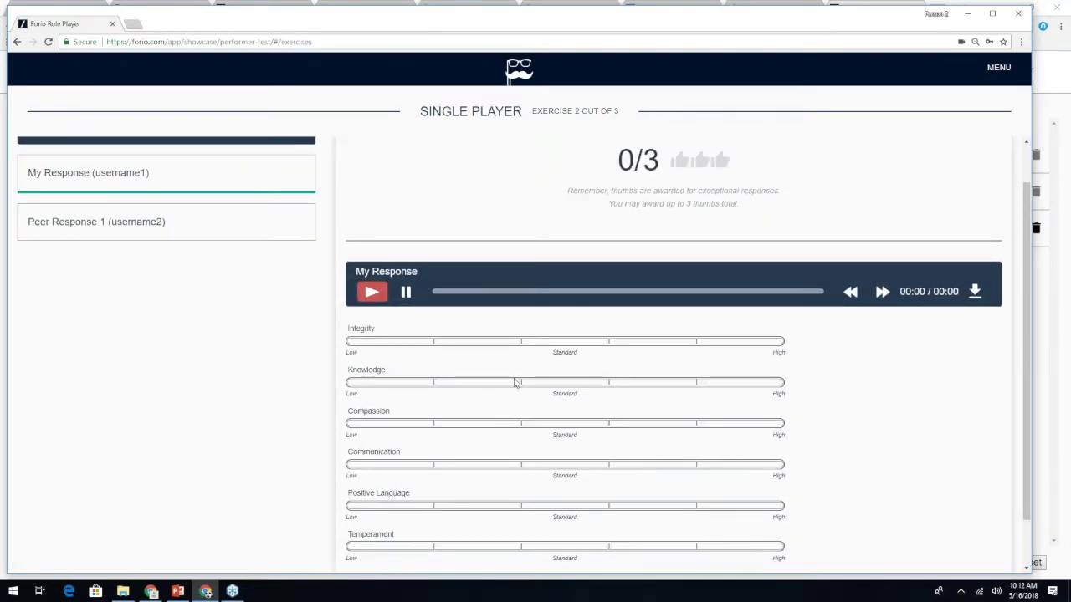
scroll(404, 412, "down", 1)
scroll(402, 409, "up", 1)
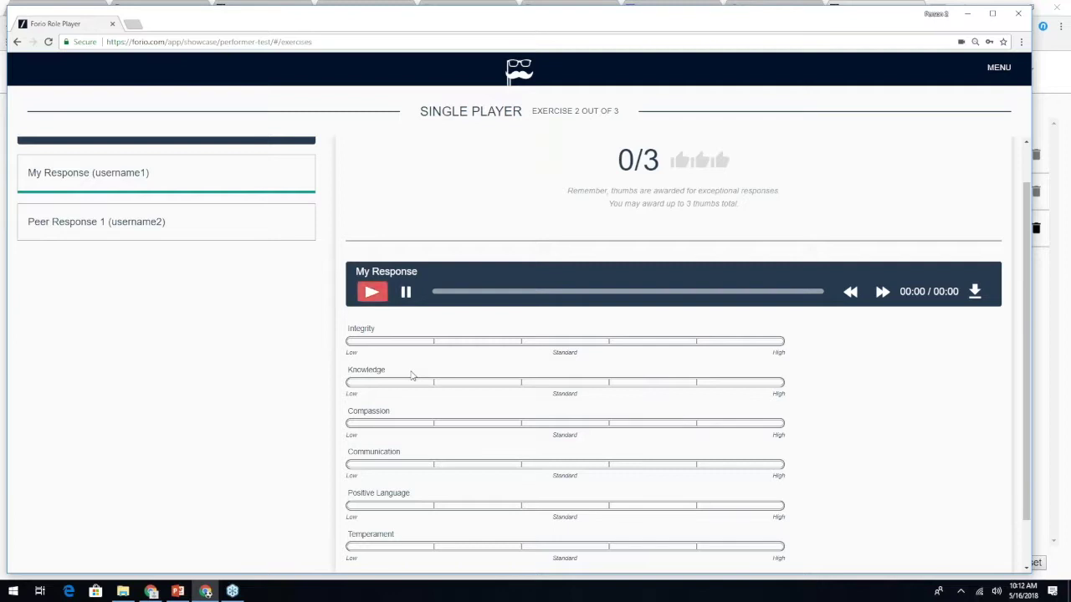
scroll(411, 376, "down", 1)
scroll(410, 376, "up", 1)
scroll(287, 366, "up", 1)
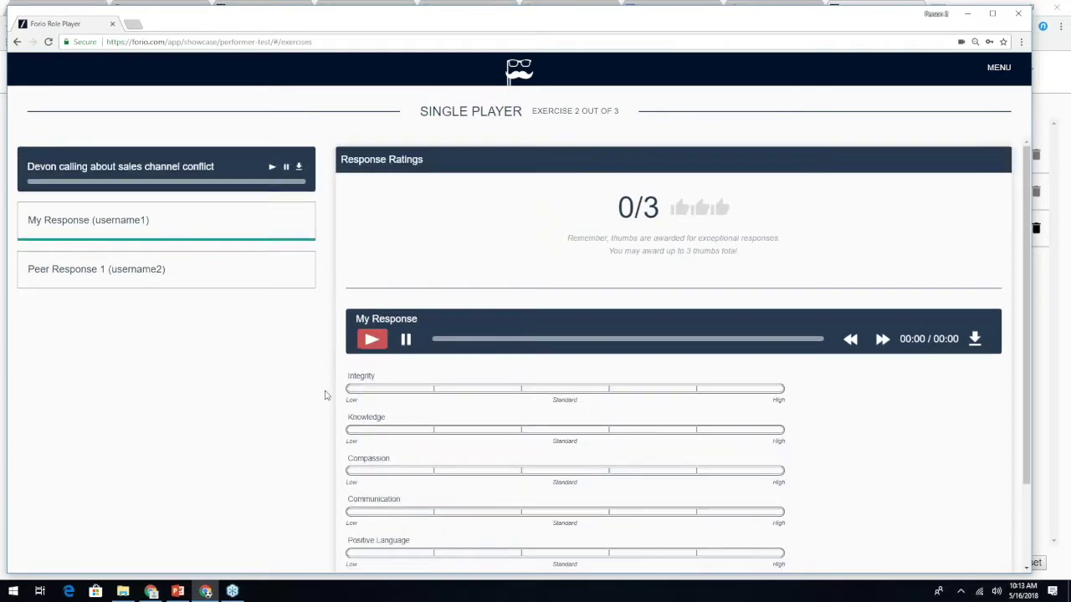
scroll(424, 464, "down", 1)
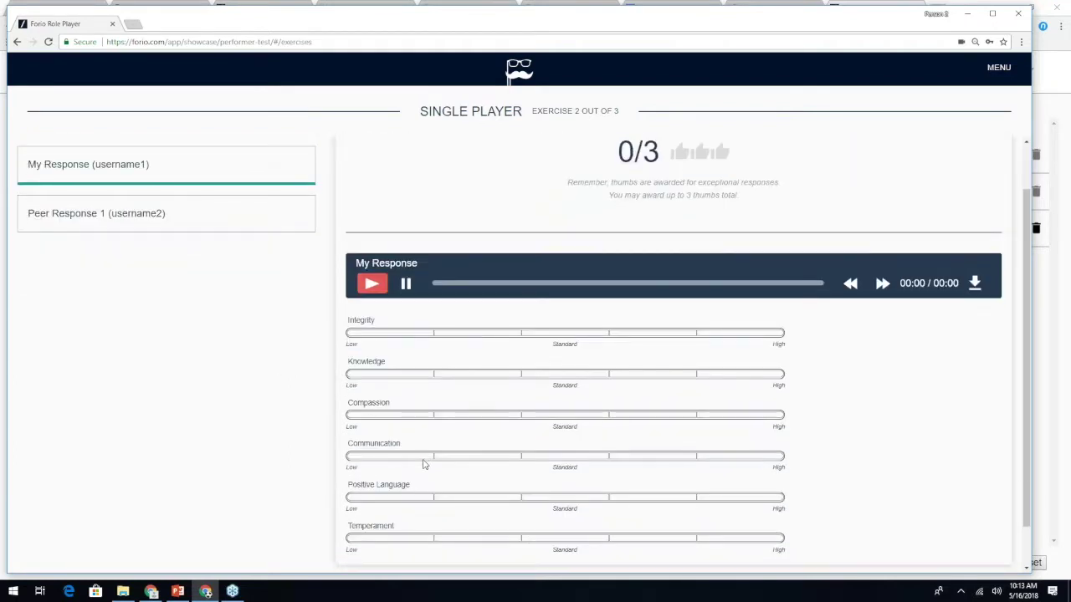
Play part of the sales channel conflict clip and part of the own recorded response from the assessment page
scroll(425, 465, "up", 1)
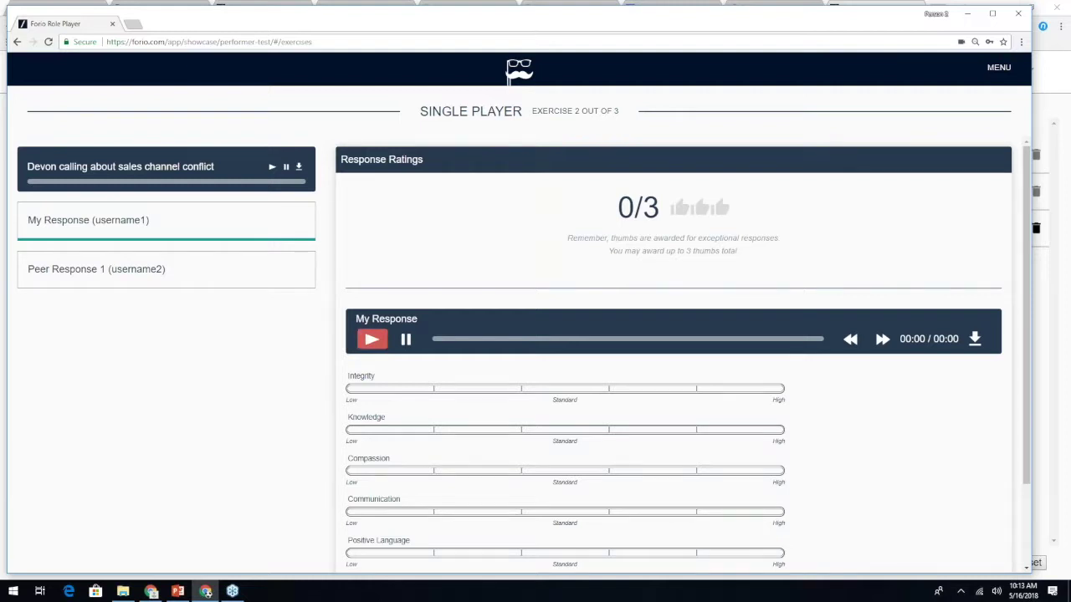
left_click(271, 168)
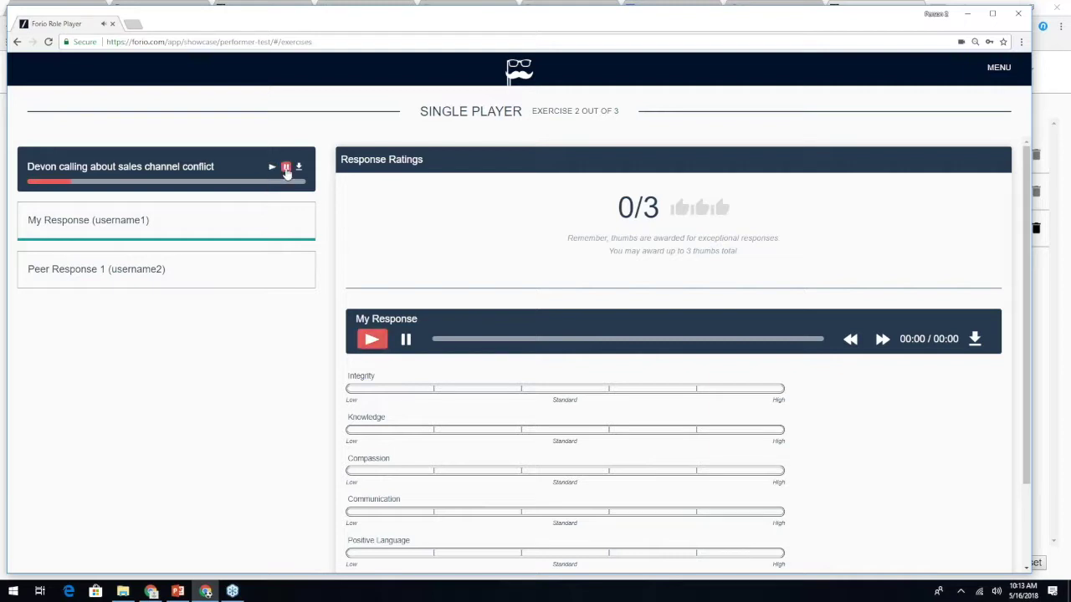
left_click(405, 341)
Rate the own response High on Integrity, Knowledge, Compassion, Communication, Positive Language and Temperament
scroll(922, 423, "down", 1)
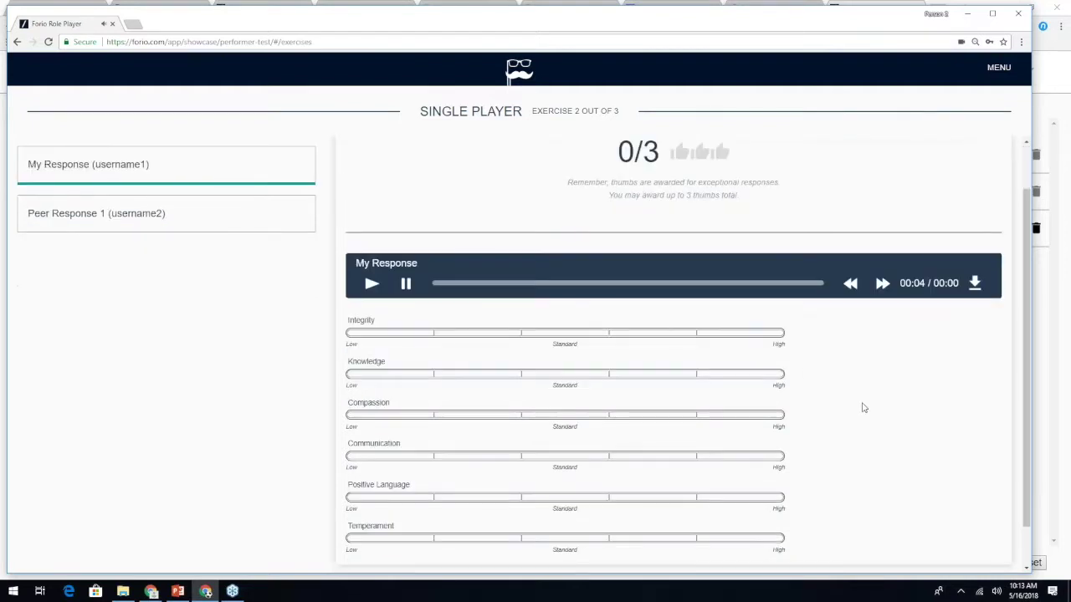
left_click(756, 339)
left_click(756, 381)
left_click(751, 418)
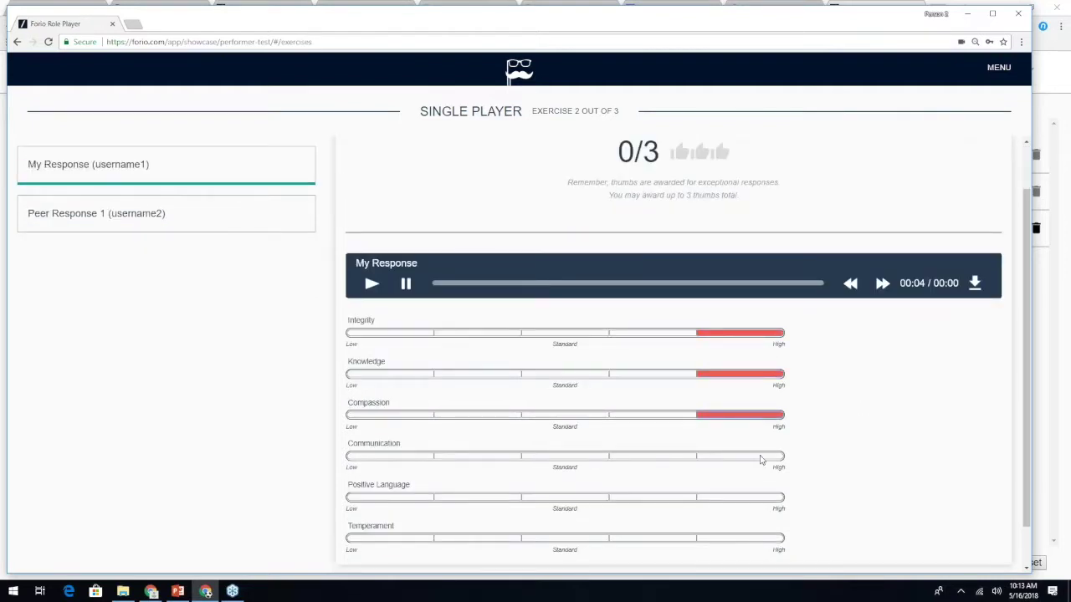
left_click(761, 458)
left_click(758, 500)
left_click(758, 542)
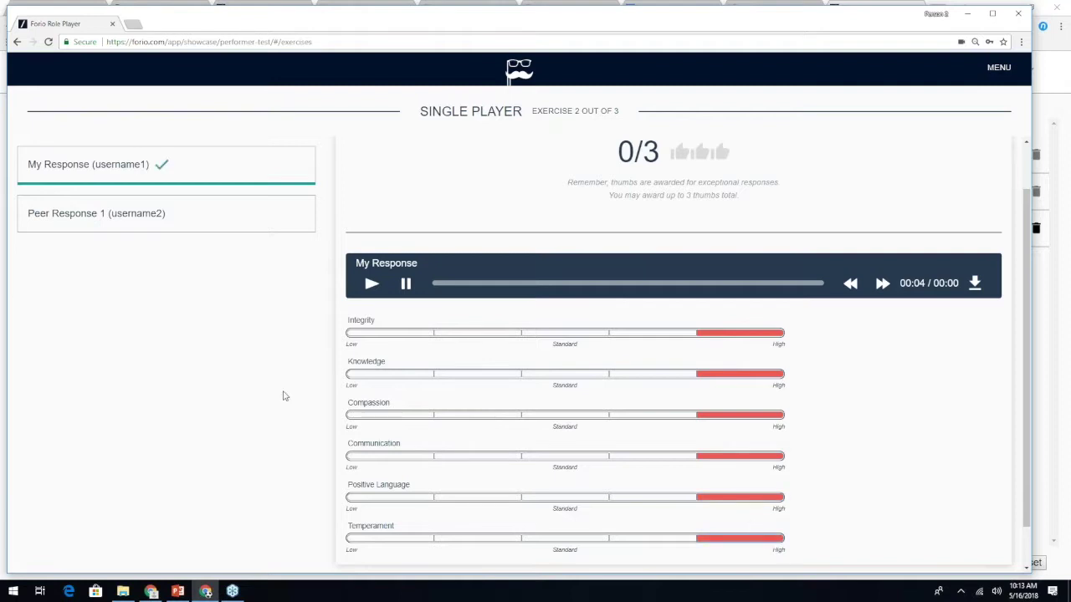
Open Peer Response 1 for assessment and play its recording
scroll(251, 393, "up", 1)
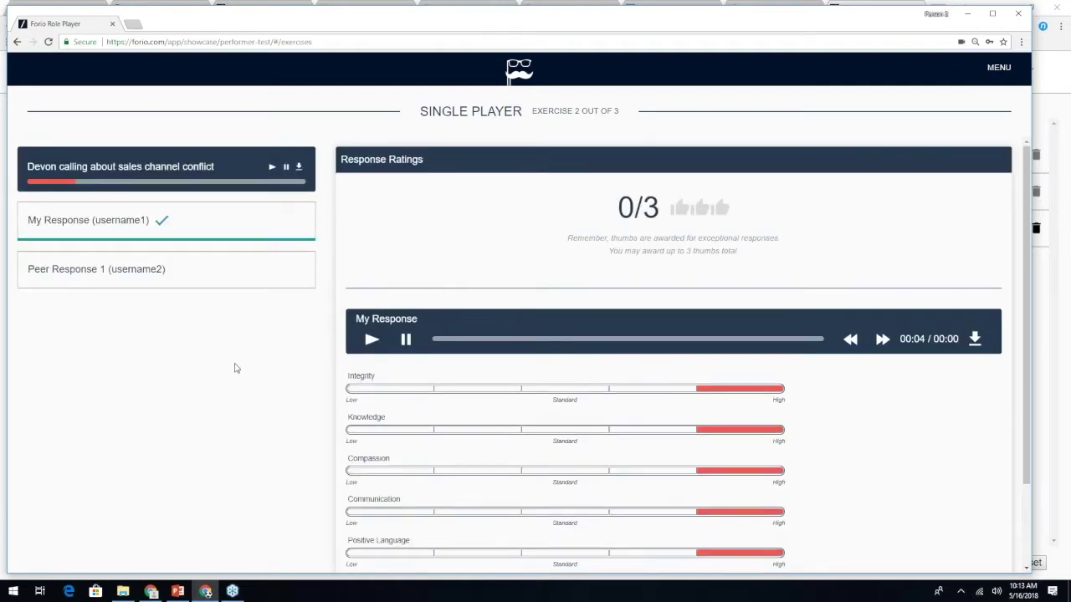
left_click(238, 282)
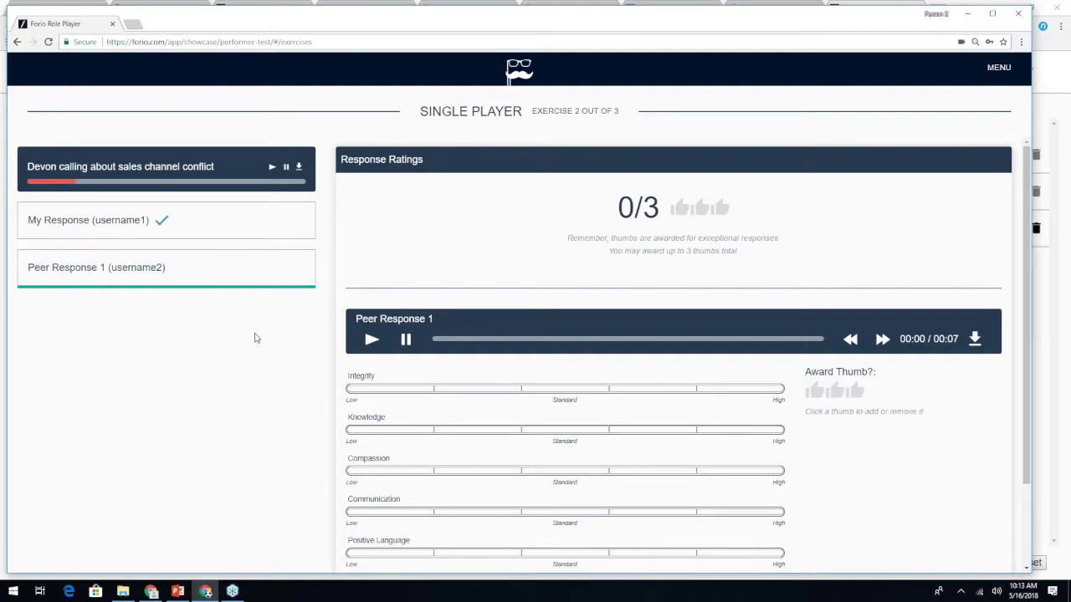
left_click(369, 344)
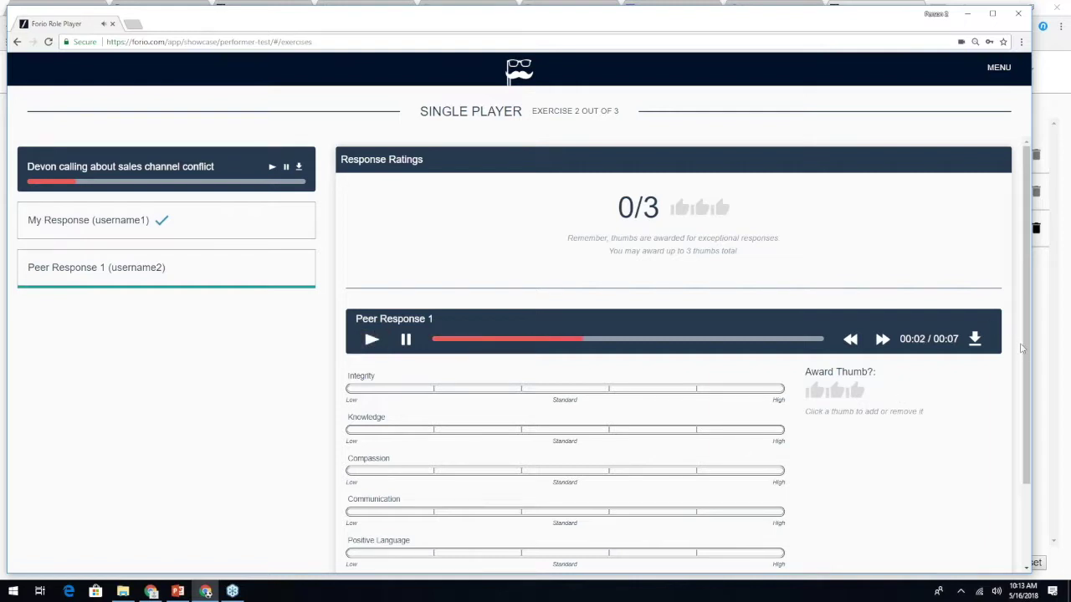
Rate Peer Response 1: Integrity one level above Standard, Knowledge and Temperament Standard, Communication one level below Standard, Compassion and Positive Language Low
scroll(1030, 365, "down", 1)
scroll(1030, 365, "down", 1)
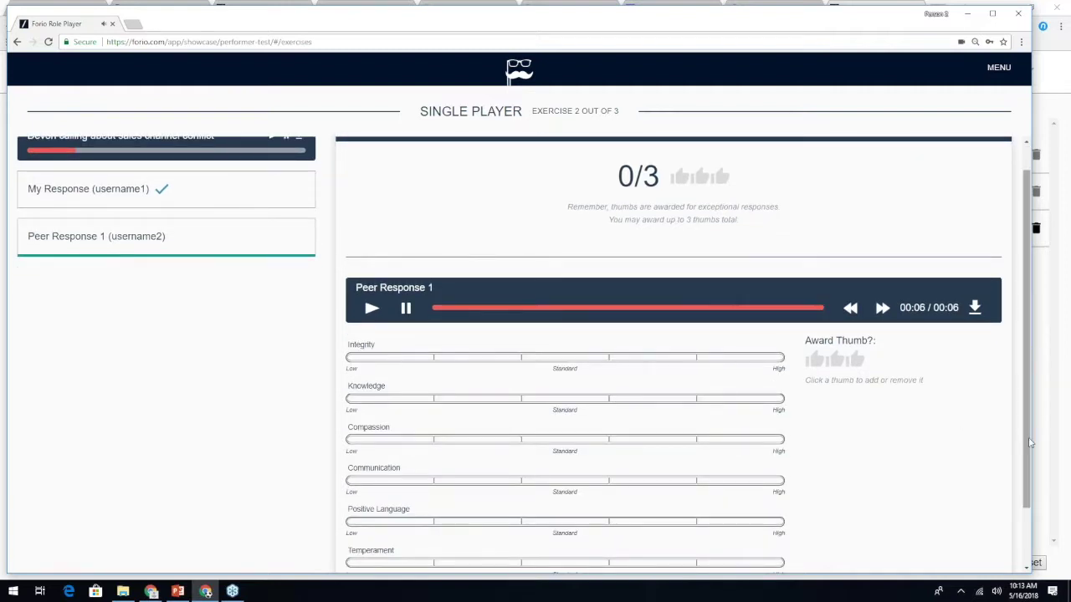
left_click_drag(1030, 443, 1028, 459)
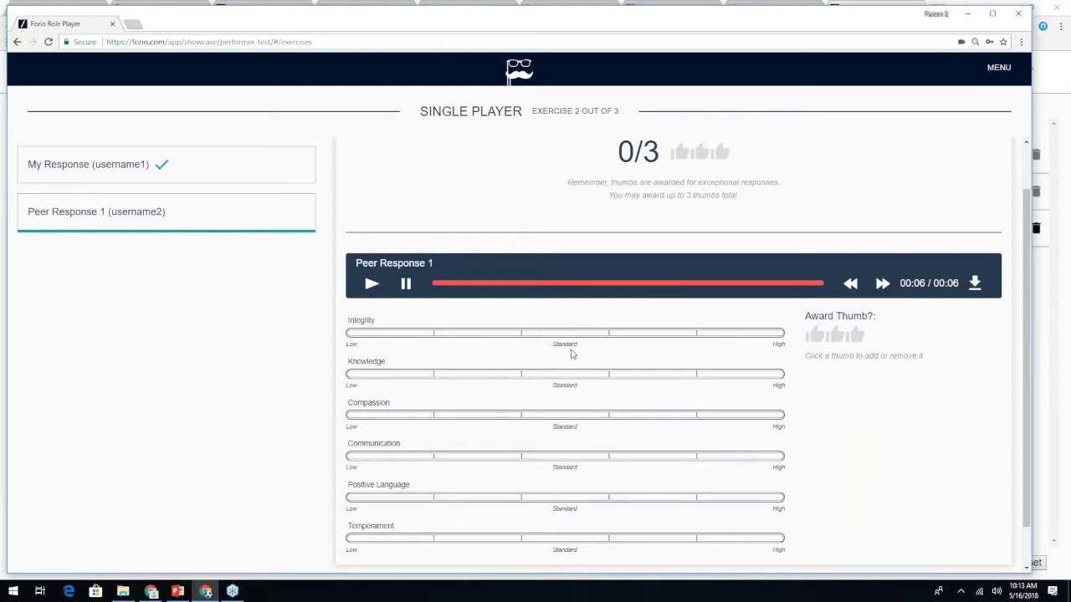
left_click(618, 334)
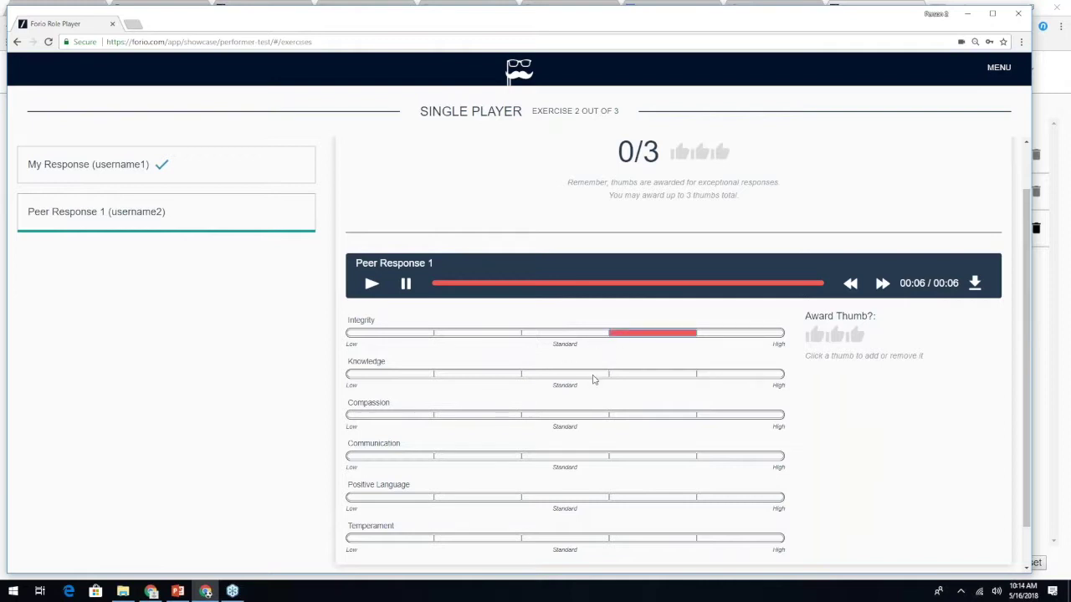
left_click(592, 374)
left_click(418, 416)
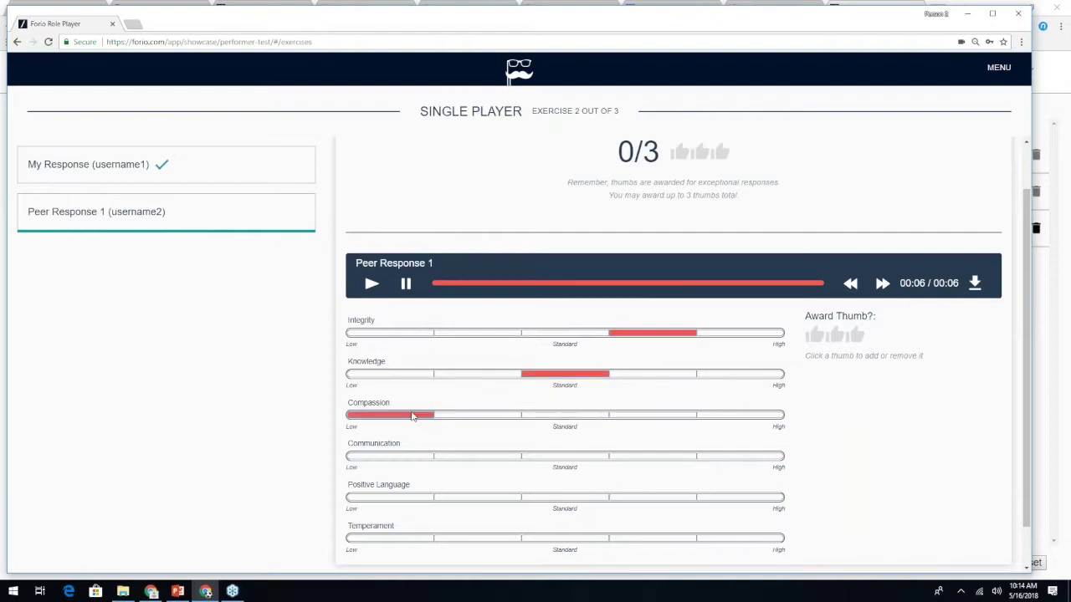
left_click(457, 457)
left_click(425, 499)
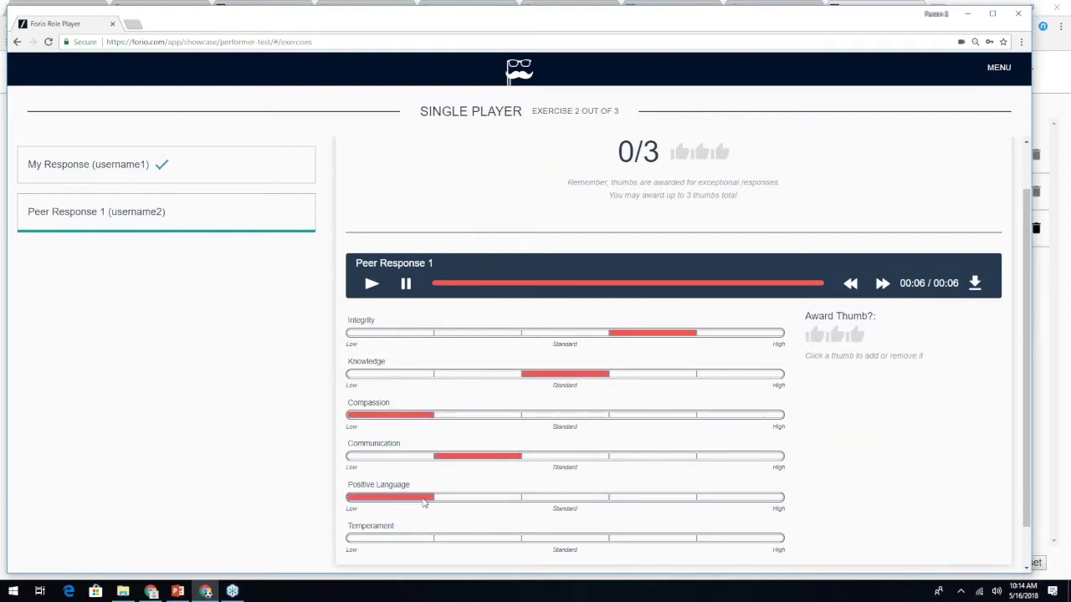
left_click(531, 540)
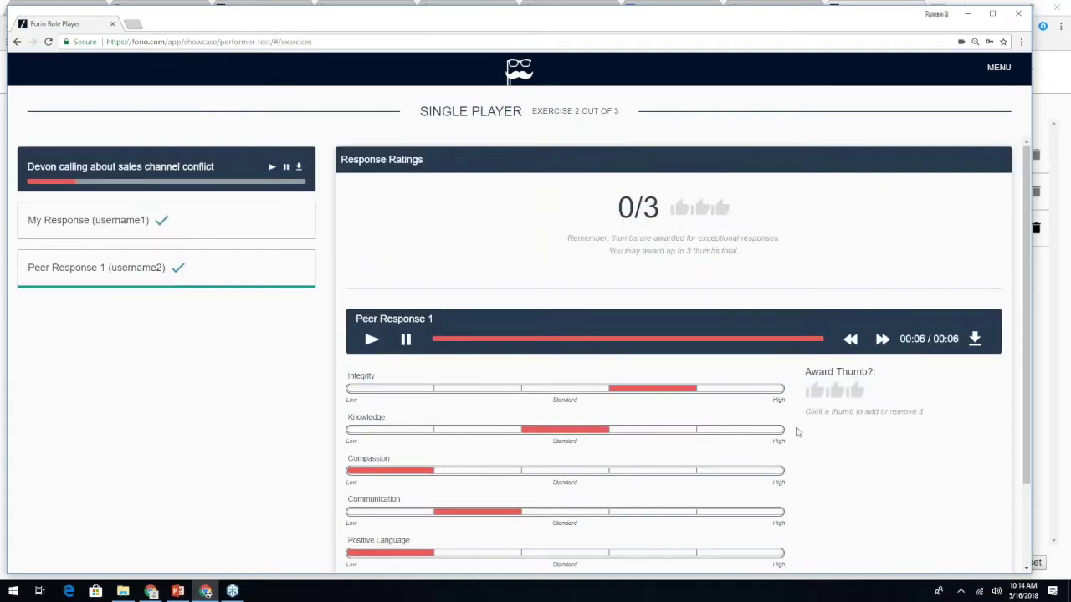
Award Peer Response 1 two thumbs and reduce the award to one thumb
left_click(816, 393)
left_click(835, 393)
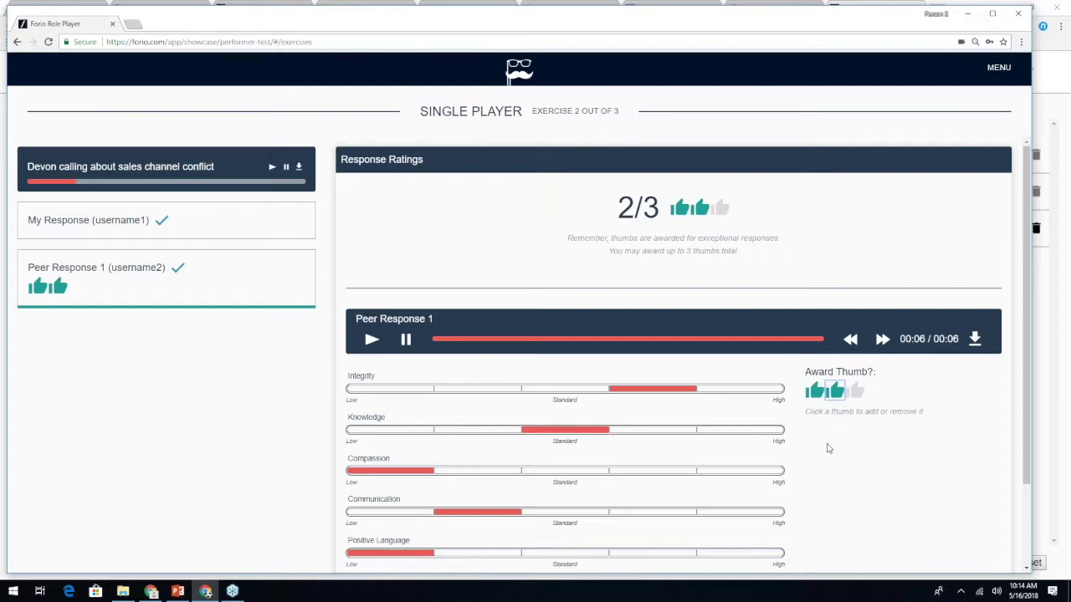
left_click(815, 393)
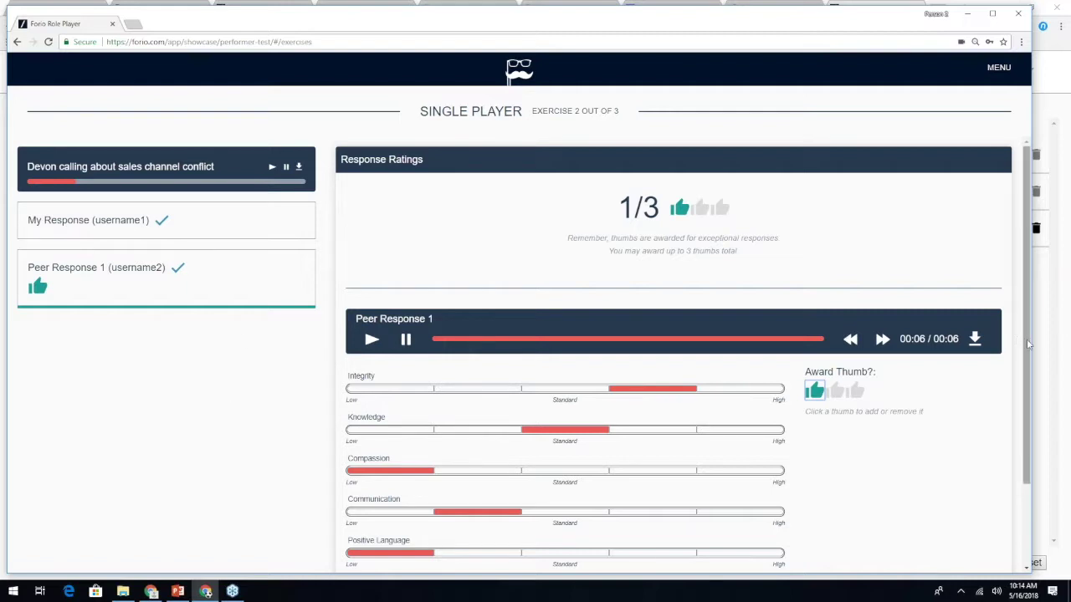
Submit the exercise 2 assessments and continue past the comparison of own and peer ratings to exercise 3
scroll(1022, 358, "down", 2)
left_click(951, 552)
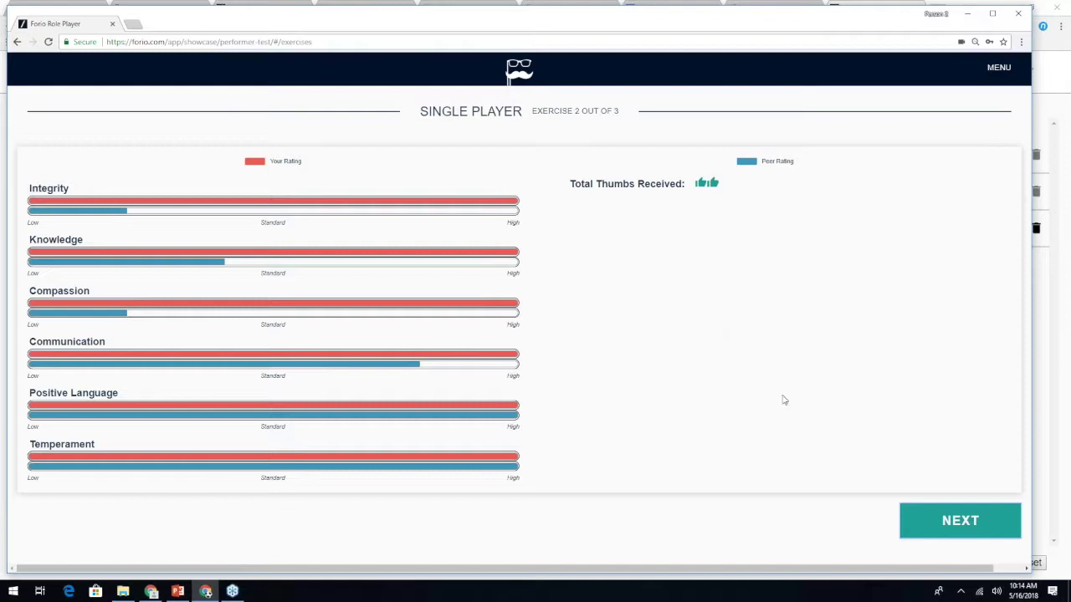
left_click(945, 521)
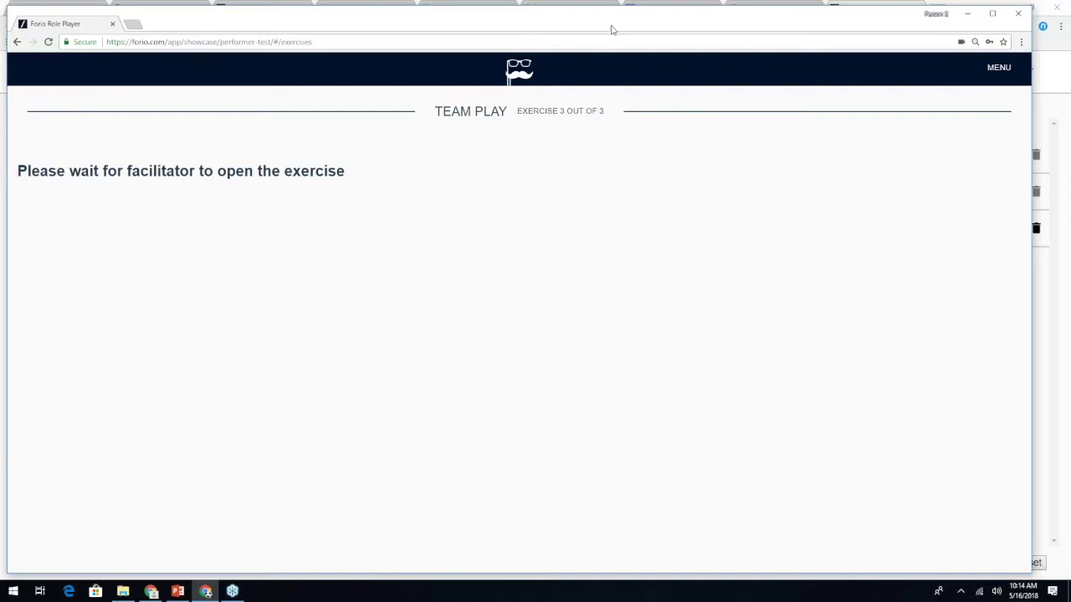
Switch to the facilitator's window and show the single player results for "Devon calling about sales channel conflict"
key("alt+Tab")
key("alt+Tab")
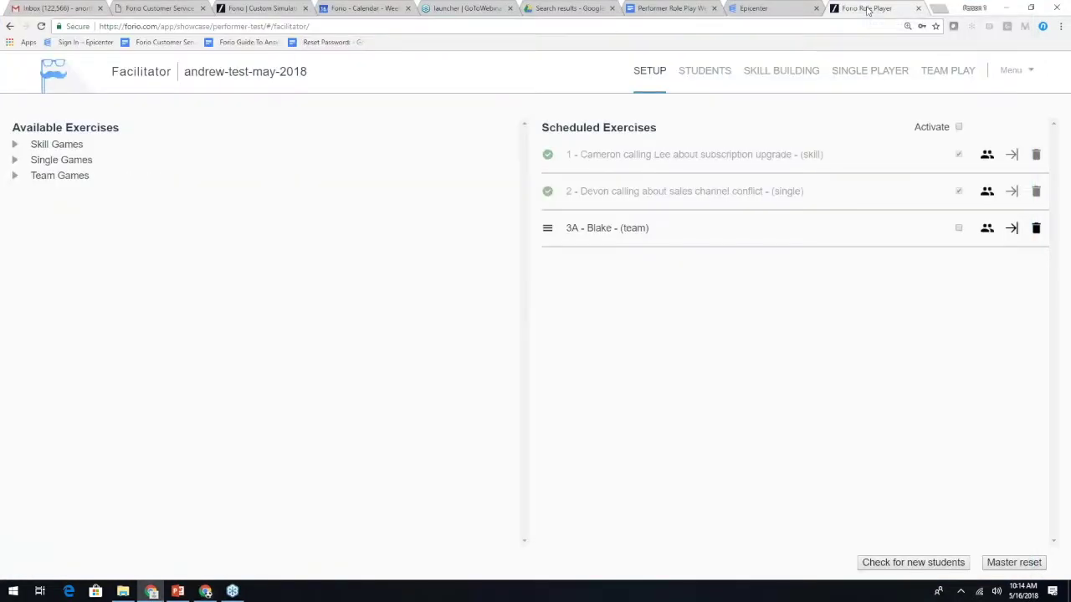
left_click(846, 74)
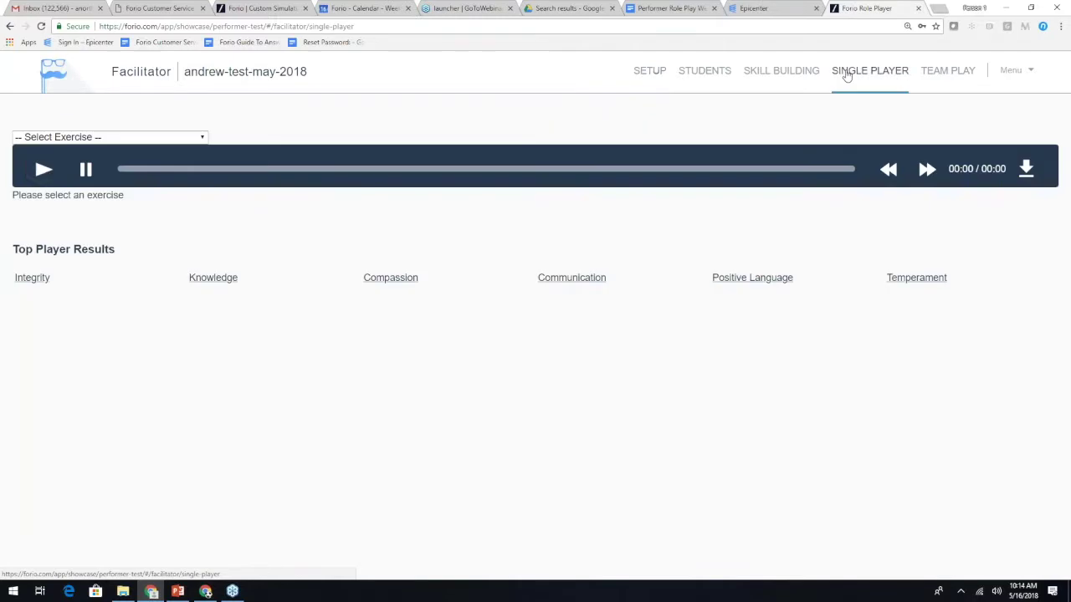
left_click(131, 139)
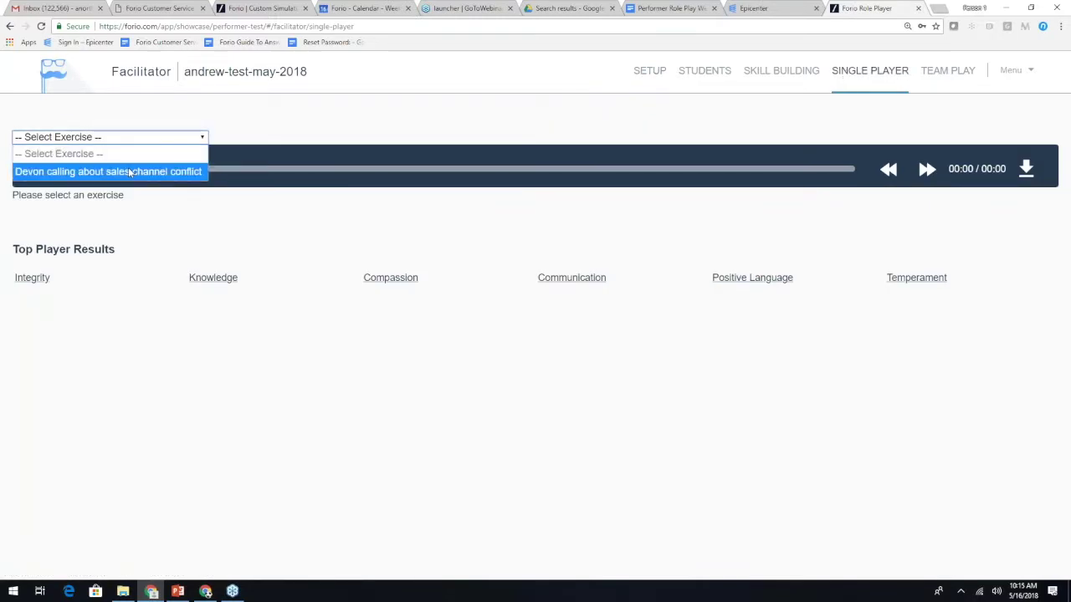
left_click(129, 171)
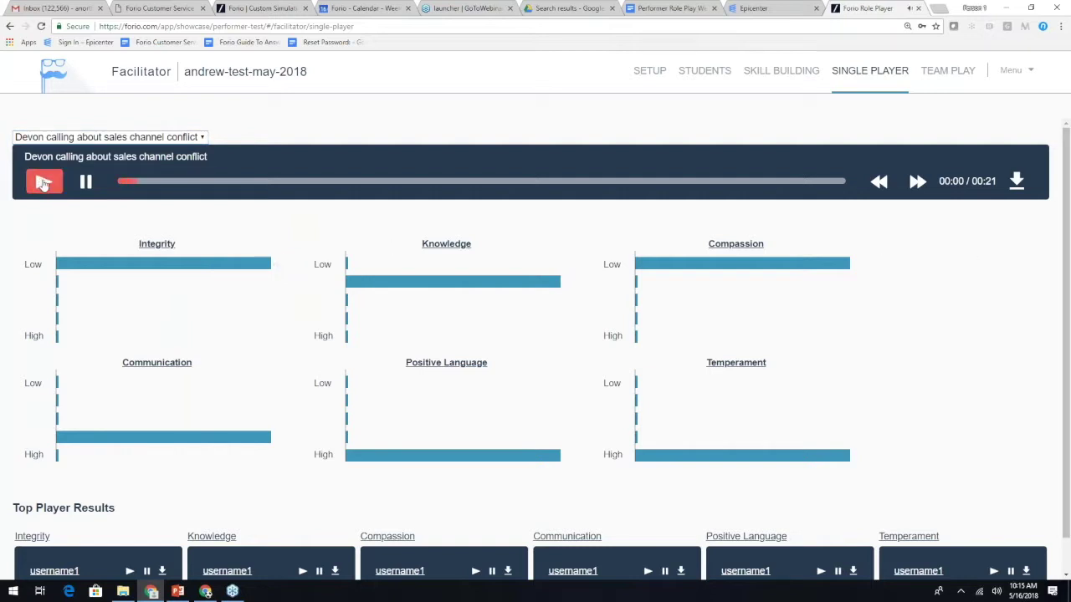
Play part of the exercise's audio clip and sample the first Integrity recording among the Top Player Results
left_click(43, 182)
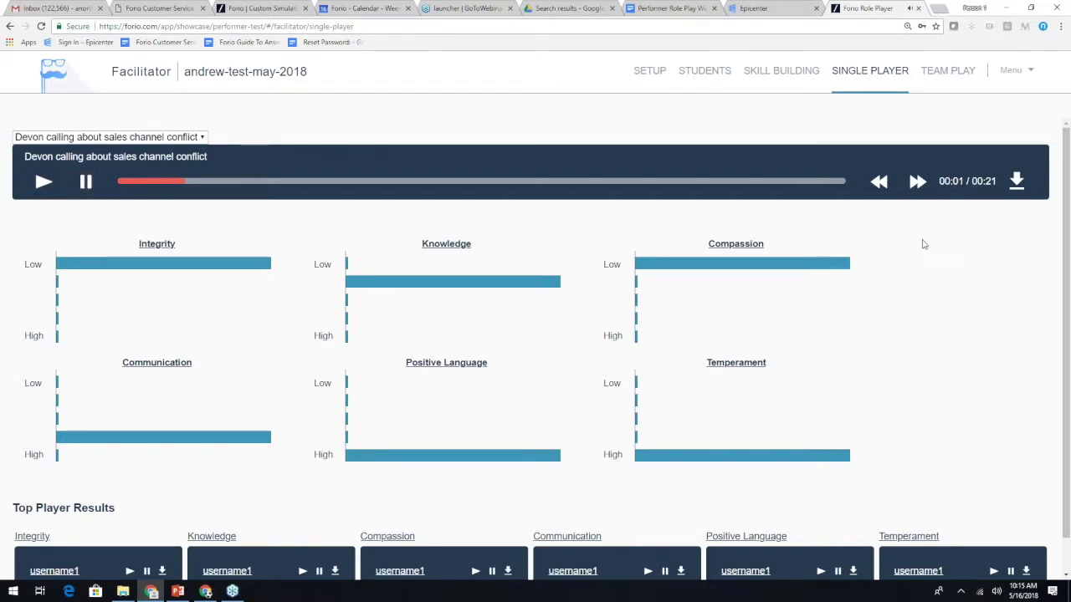
scroll(1064, 256, "down", 1)
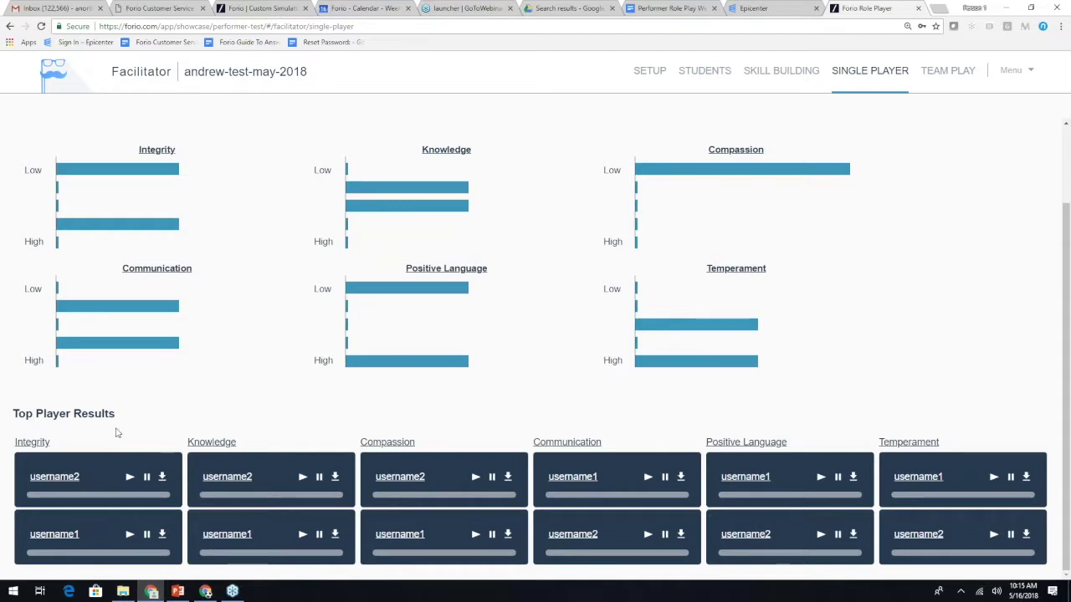
left_click(130, 479)
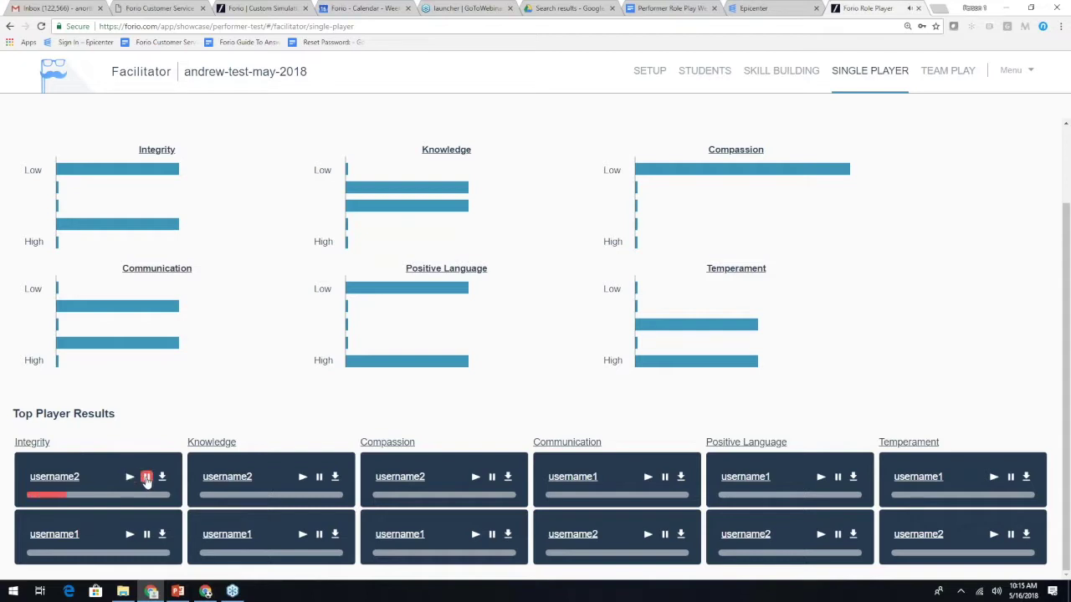
left_click(147, 478)
left_click(665, 477)
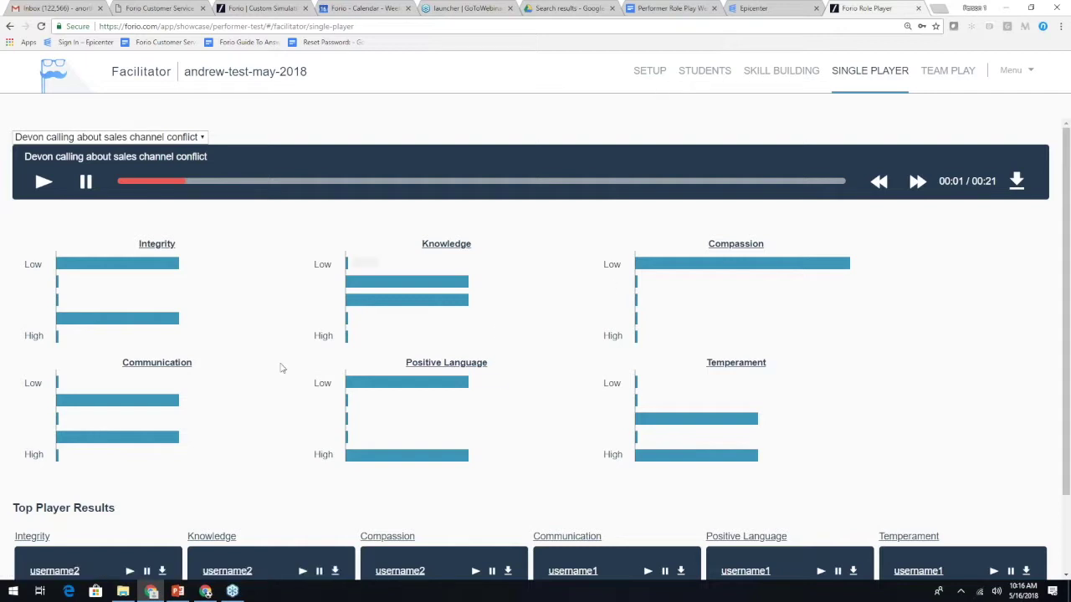
Activate scheduled team exercise 3A - Blake on the facilitator's setup page
left_click(629, 80)
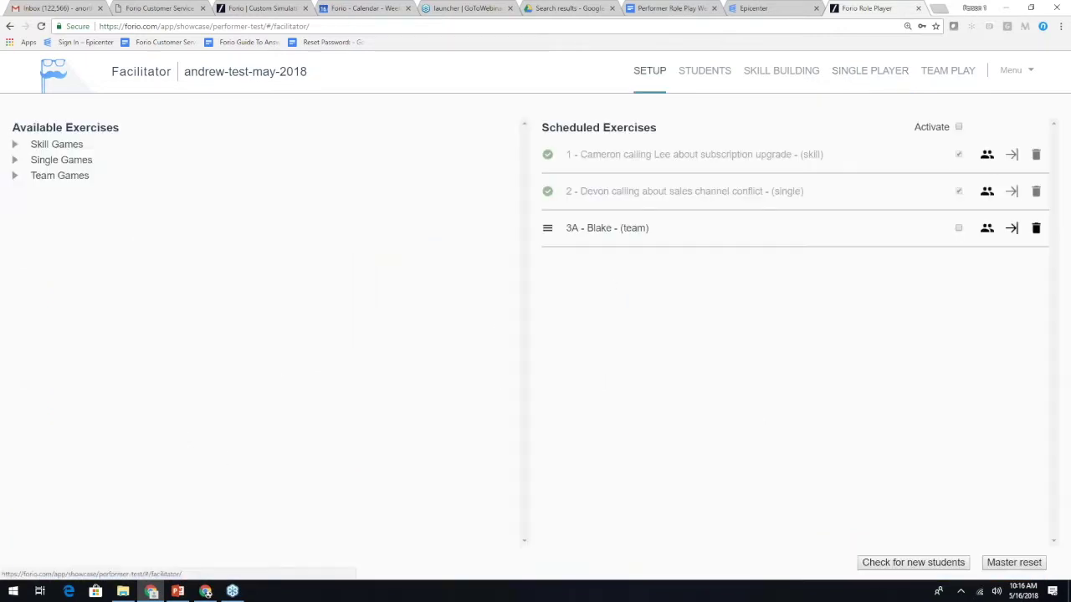
left_click(959, 228)
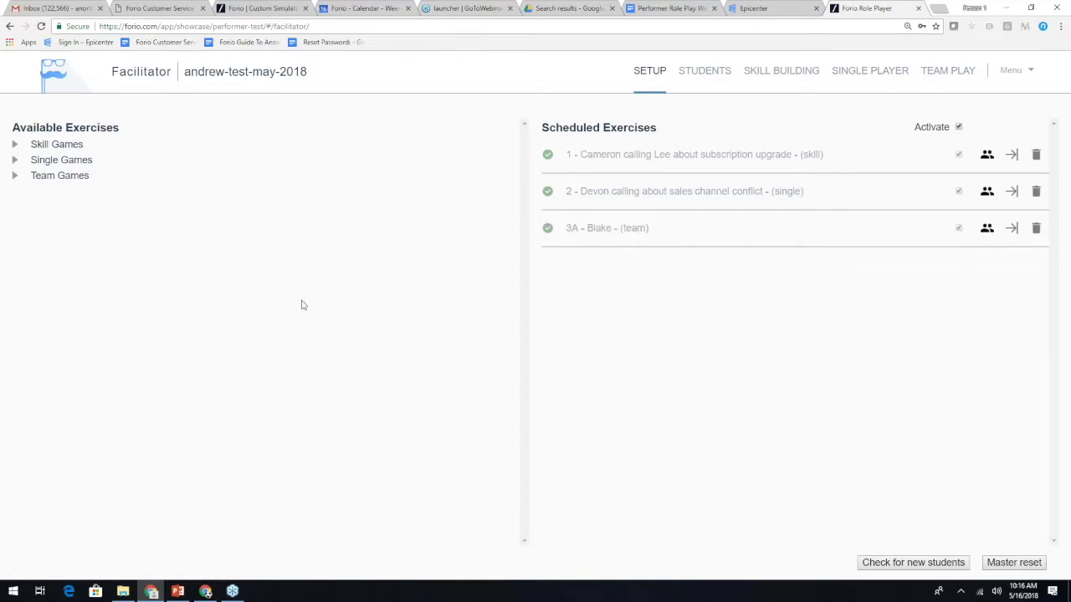
Switch back to the student's window and enlarge the Team Play page showing the role information and checklist
mouse_move(204, 593)
left_click(204, 593)
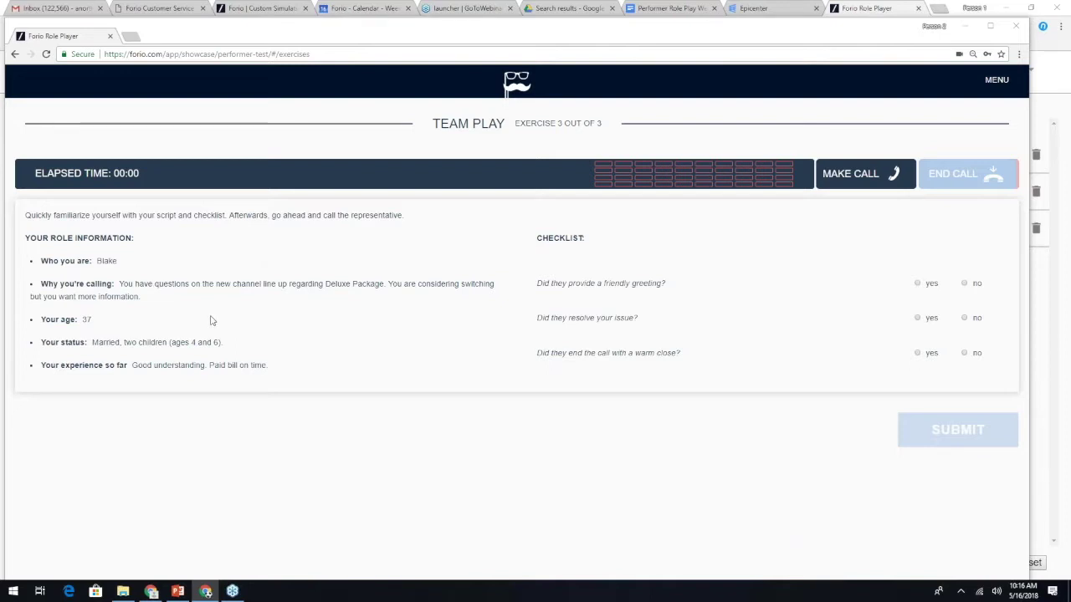
left_click(403, 34)
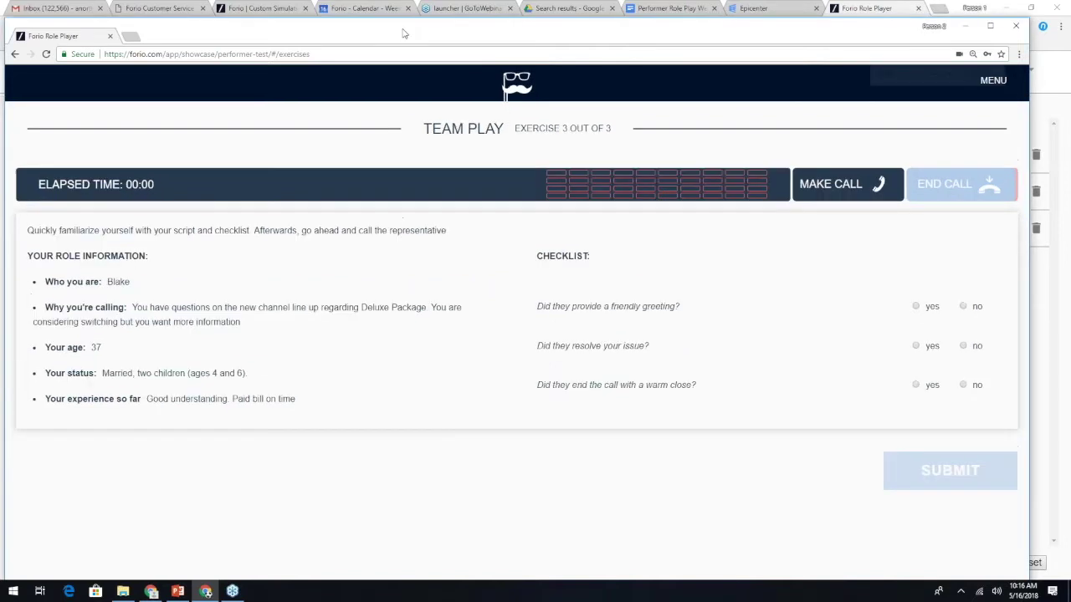
key("ctrl+plus")
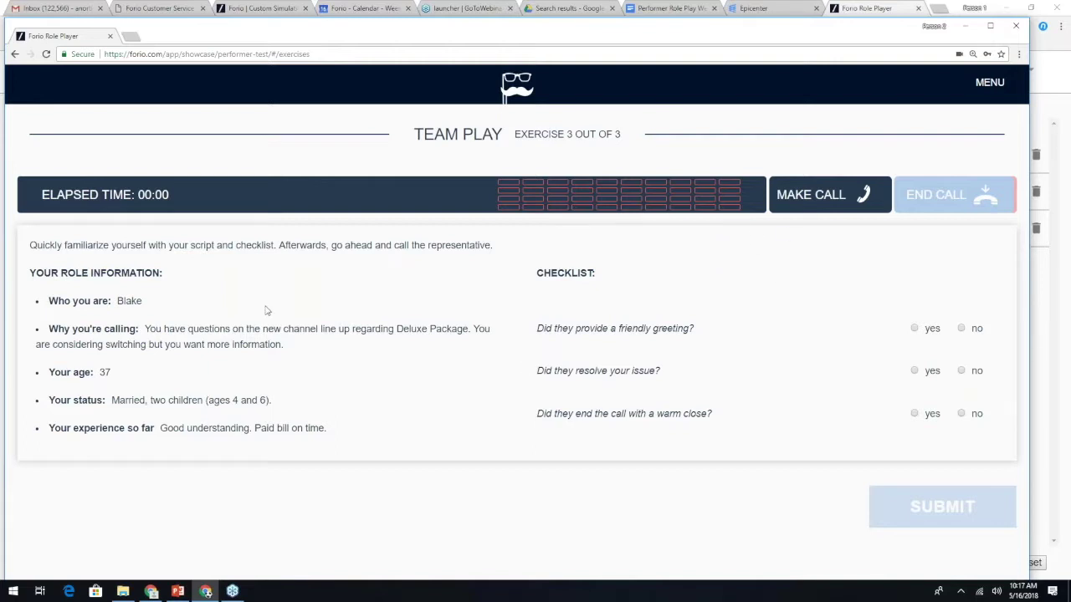
Record the team exercise call to the representative as Blake and end the call
left_click(826, 204)
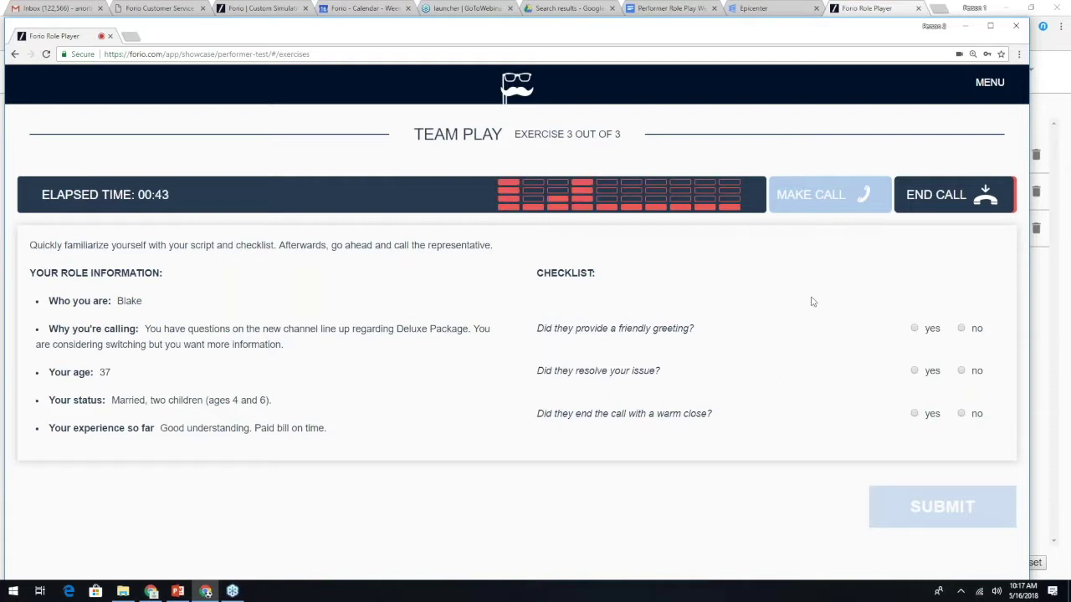
left_click(941, 197)
left_click(314, 361)
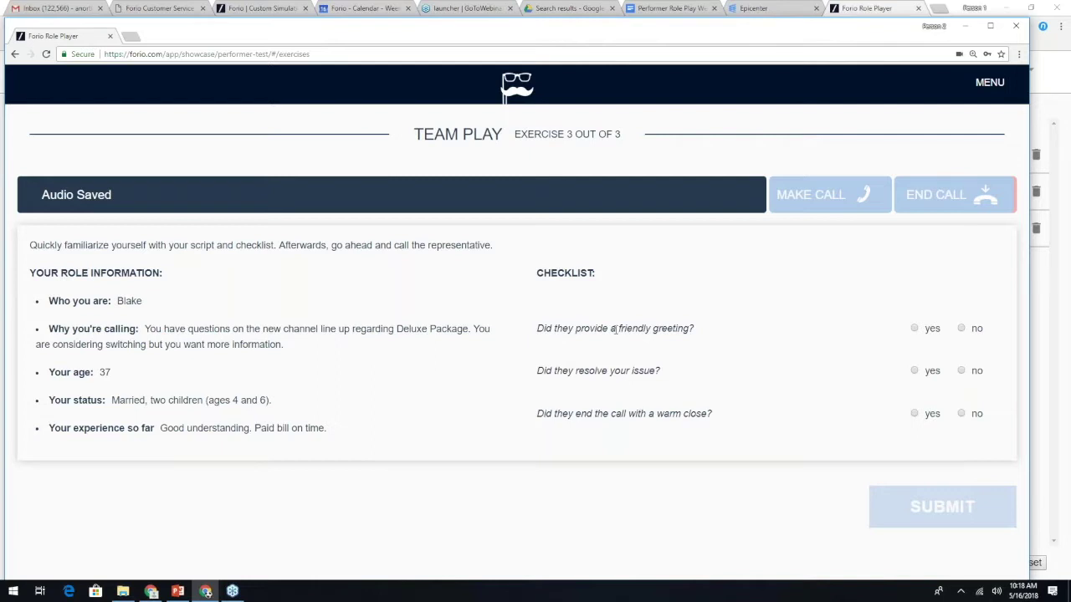
Answer the checklist with yes for friendly greeting, yes for issue resolved and no for warm close, and submit it
left_click(914, 328)
left_click(914, 370)
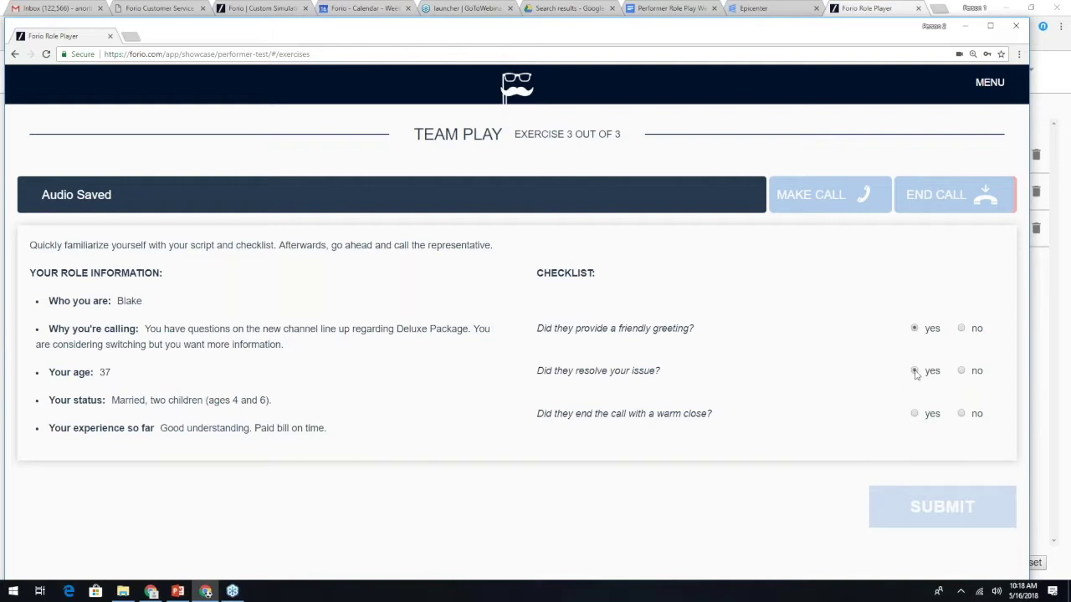
left_click(961, 414)
left_click(929, 506)
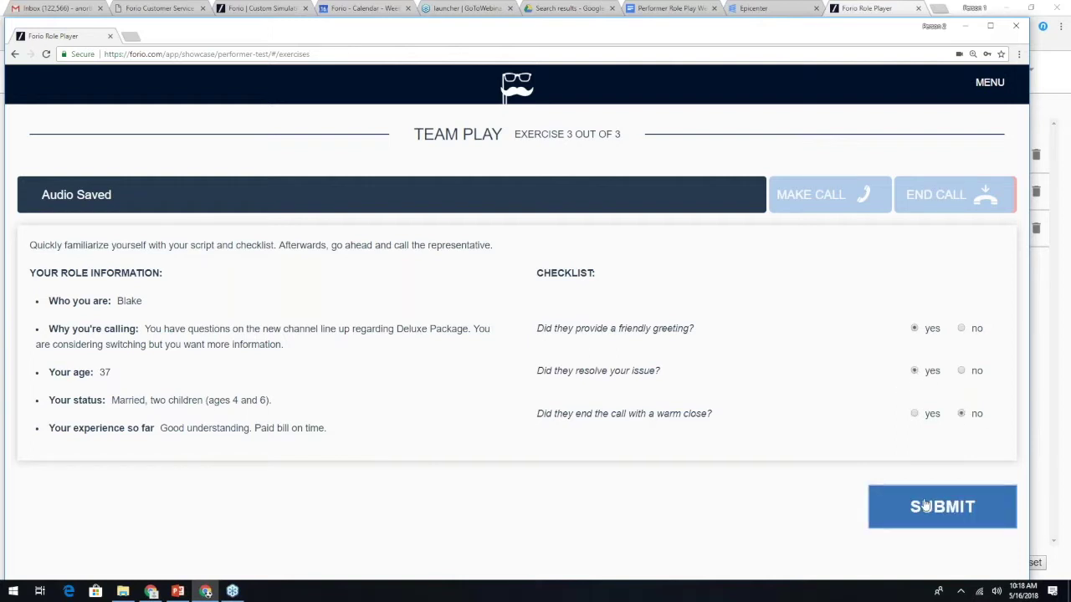
Look over the Caller Assessment form and play the first few seconds of the recorded call
scroll(452, 368, "down", 1)
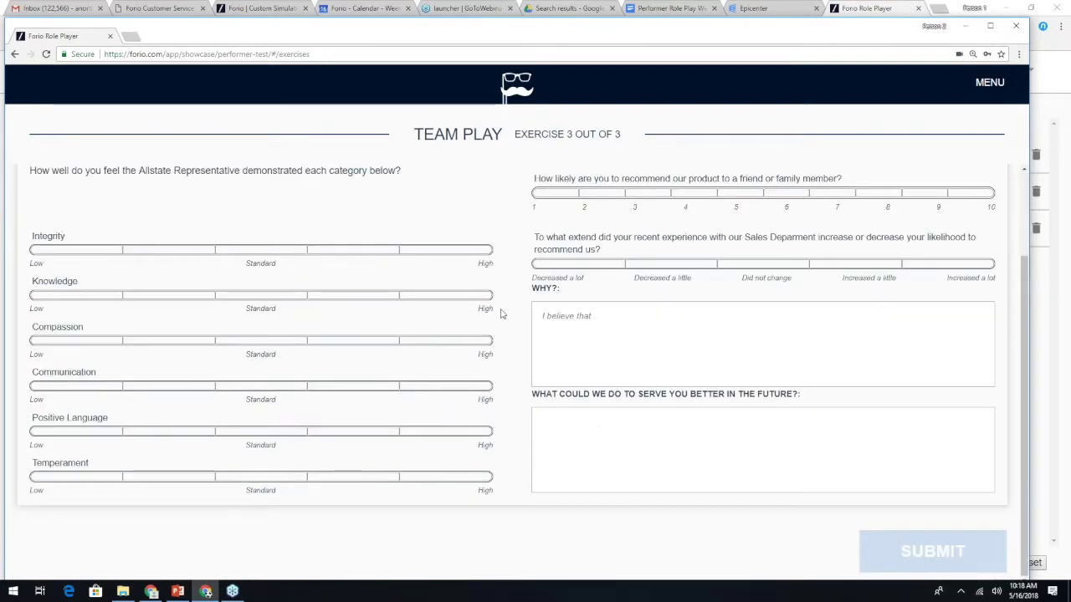
scroll(443, 228, "up", 1)
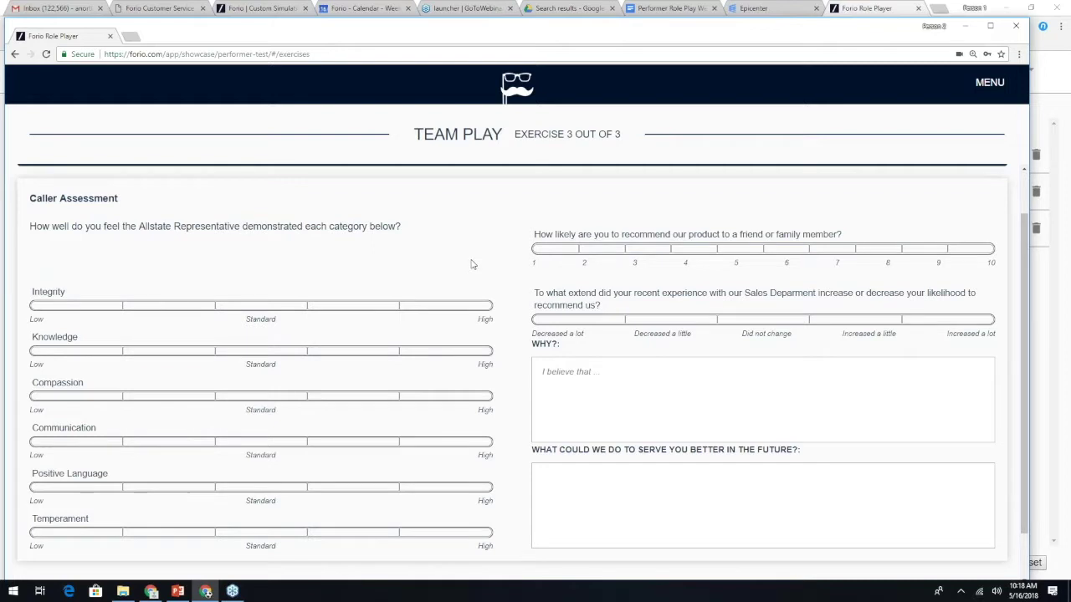
scroll(470, 261, "up", 1)
left_click(52, 206)
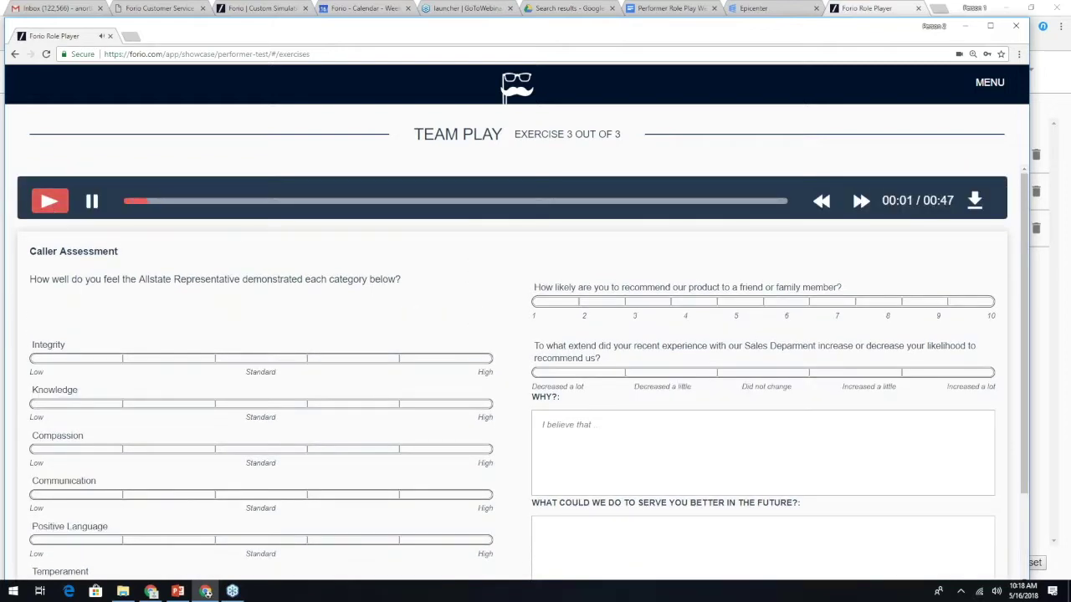
left_click(92, 203)
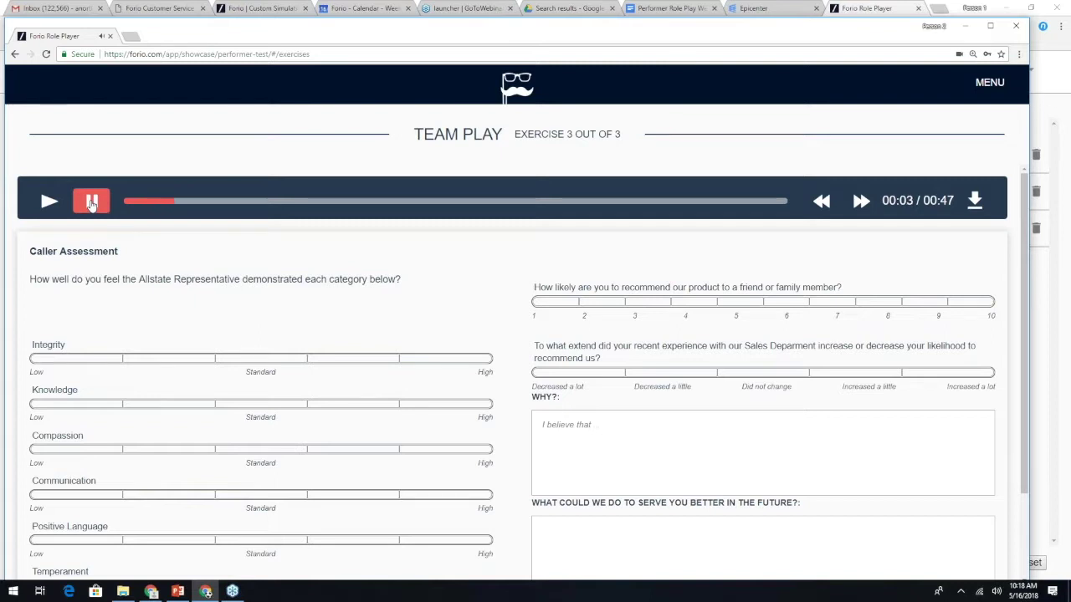
Rate Integrity and Positive Language one level above Standard, Knowledge, Communication and Temperament Standard, and Compassion one level below Standard
scroll(396, 301, "down", 3)
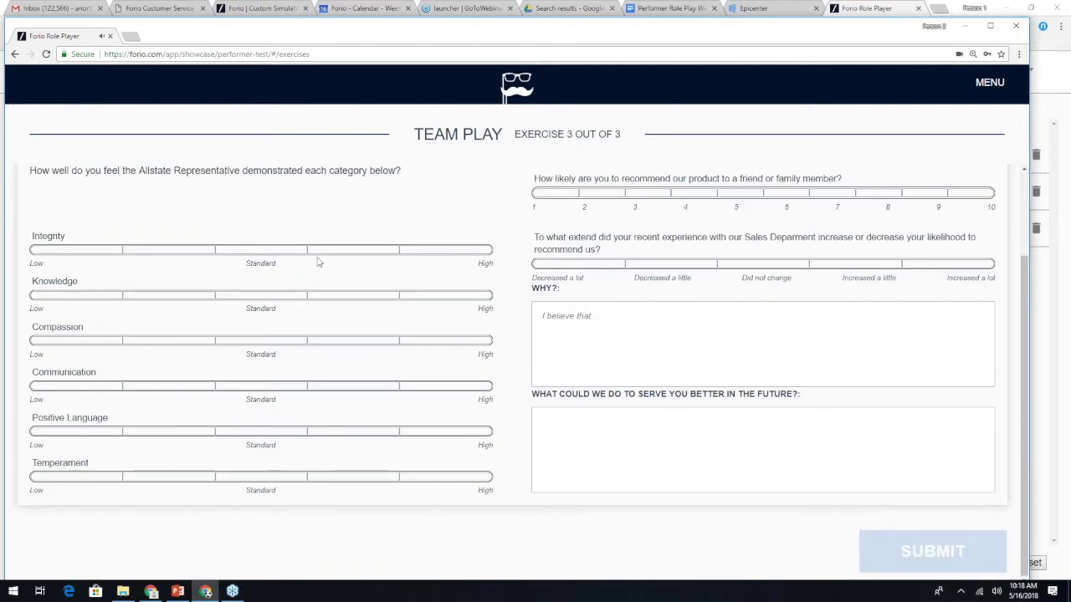
left_click(334, 250)
left_click(273, 296)
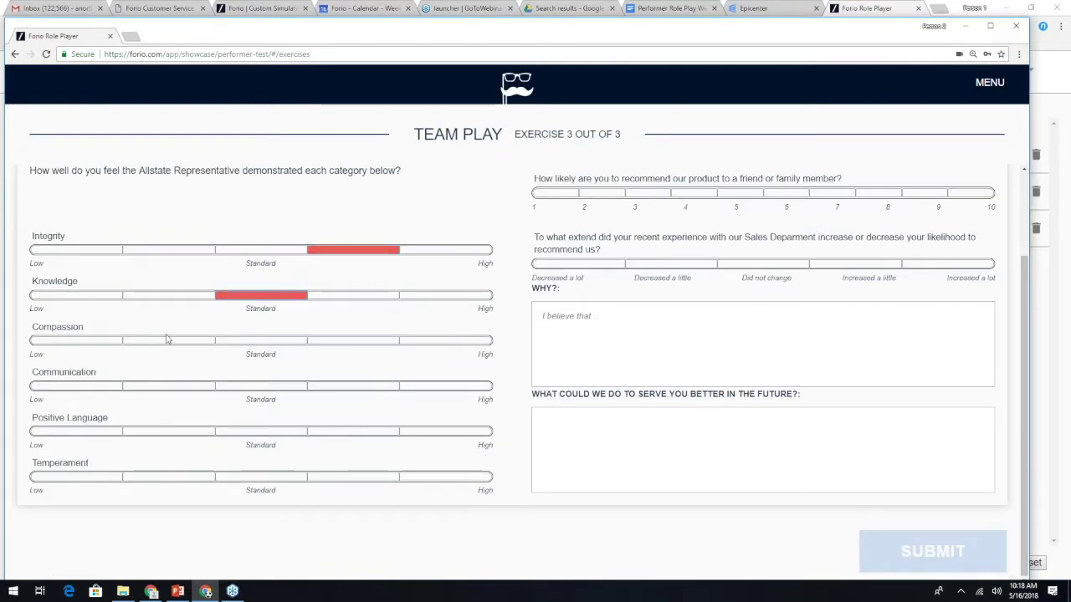
left_click(186, 340)
left_click(251, 387)
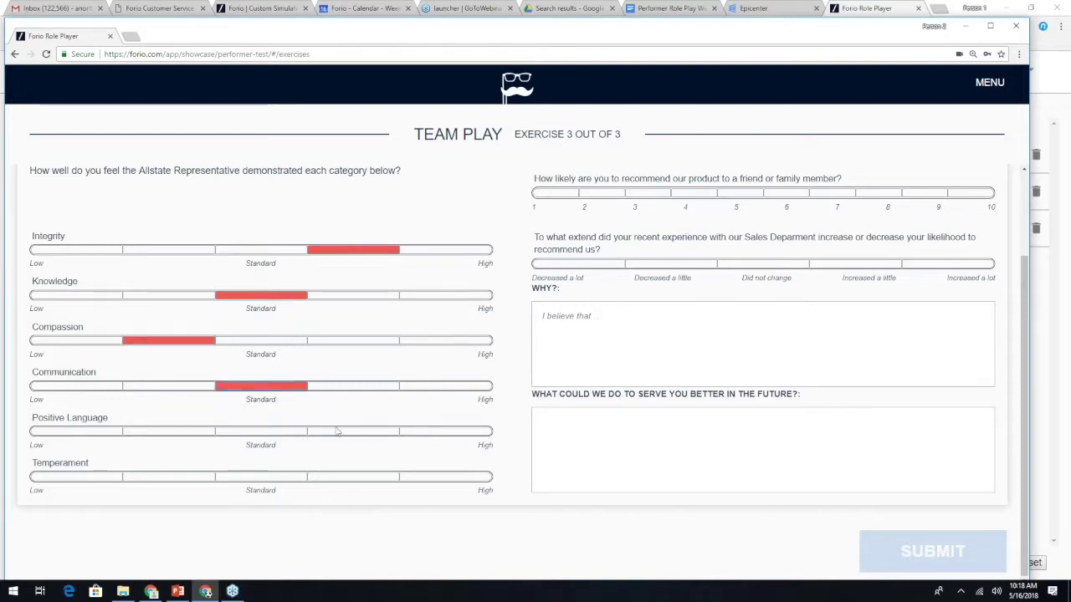
left_click(337, 432)
left_click(287, 476)
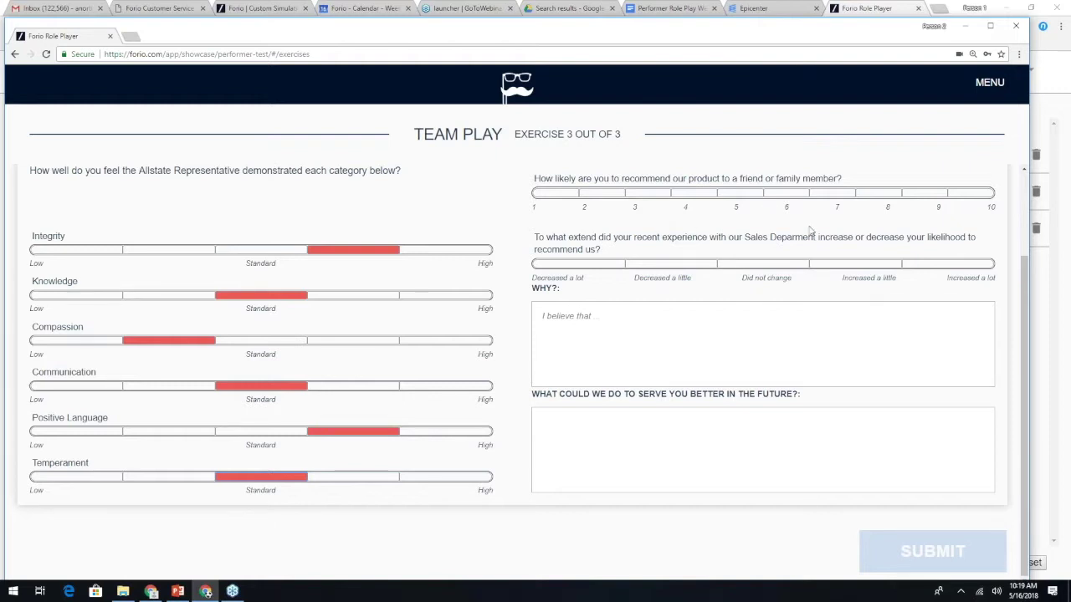
Set recommendation likelihood to 7 and experience effect to "Increased a little", enter "Not bad" and "Free money" as comments, and submit the assessment
left_click(839, 194)
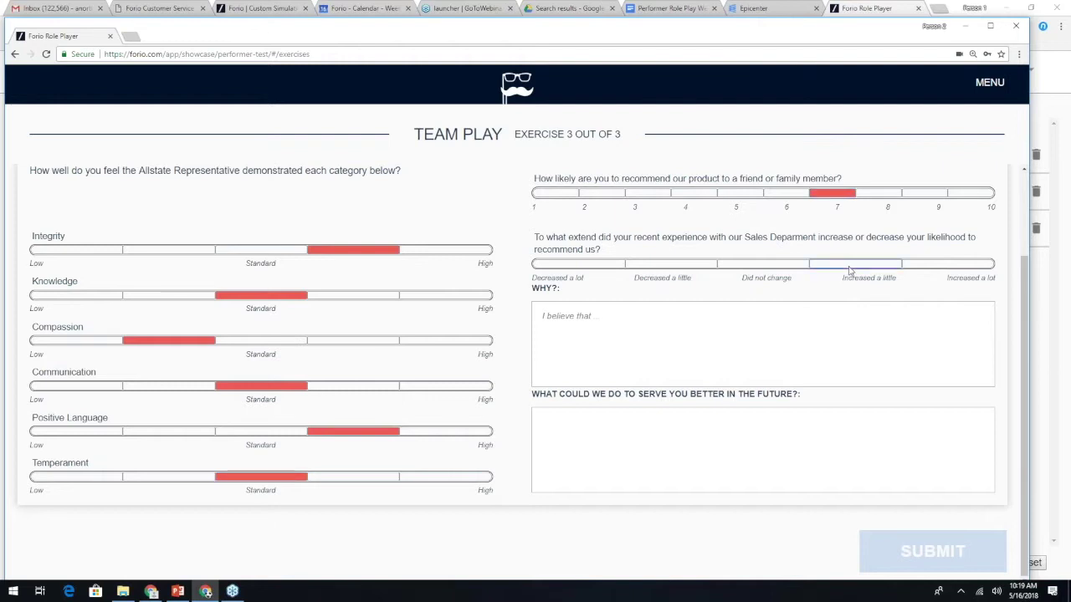
left_click(853, 264)
left_click(806, 339)
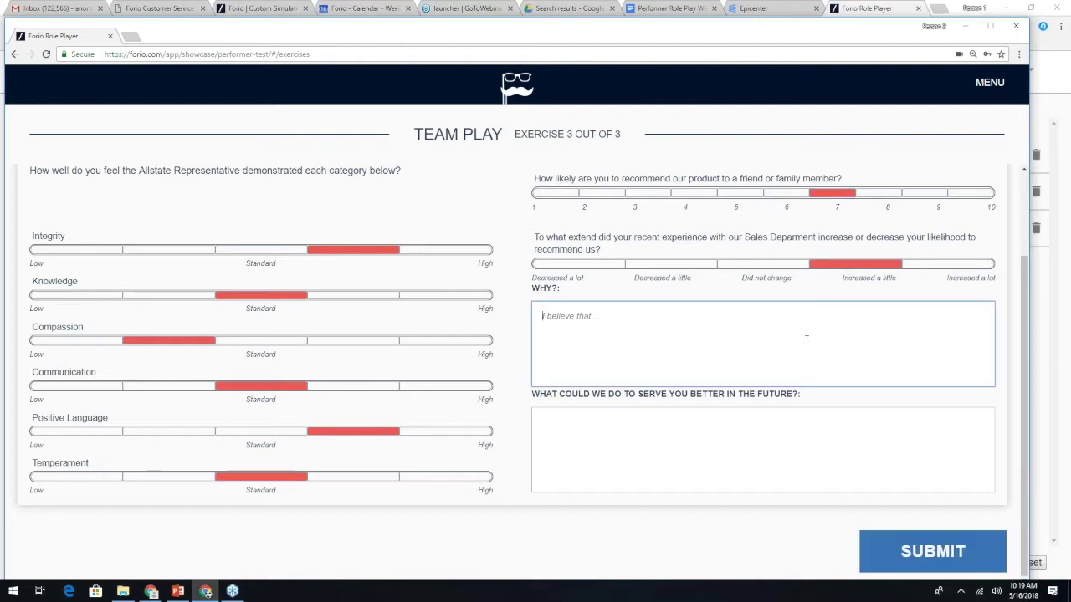
type("NOt bad")
key("Tab")
type("Free money")
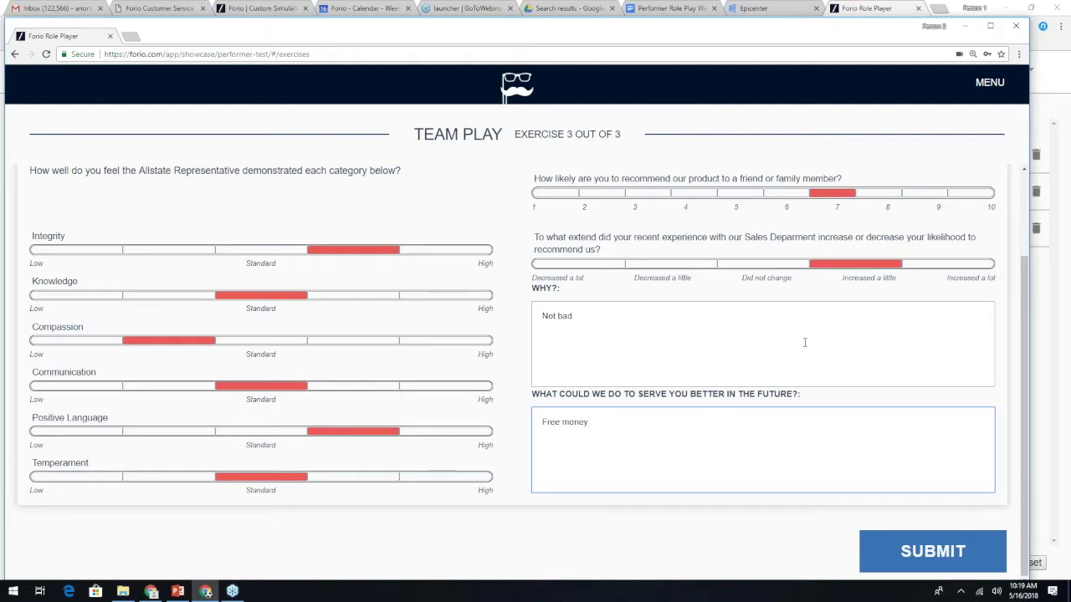
left_click(943, 556)
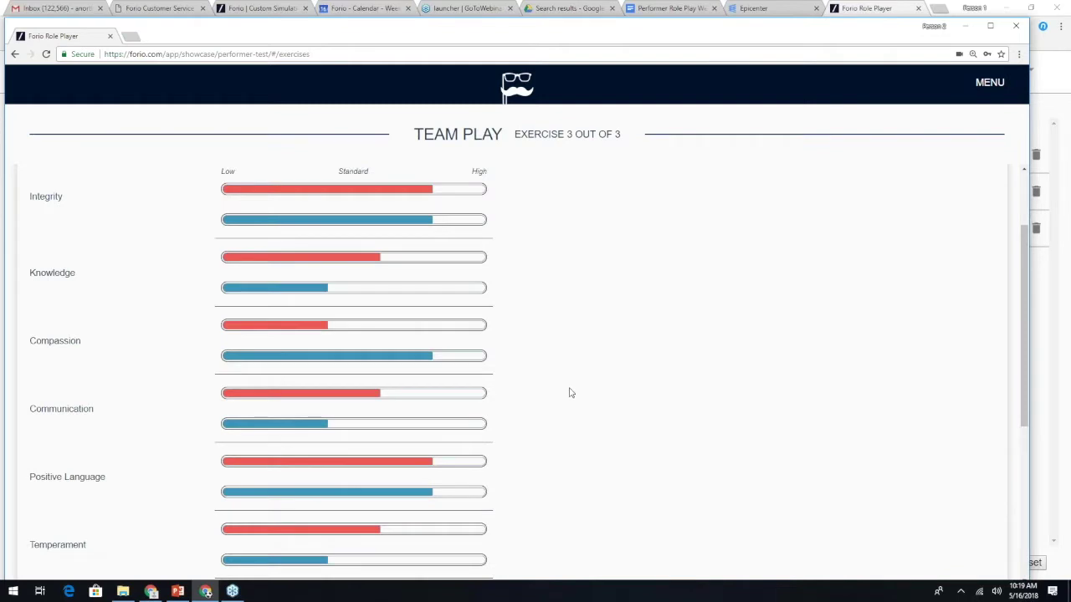
Review the caller and associate rating comparison with the issue resolution comments, and submit the page to finish the team exercise
scroll(564, 399, "down", 1)
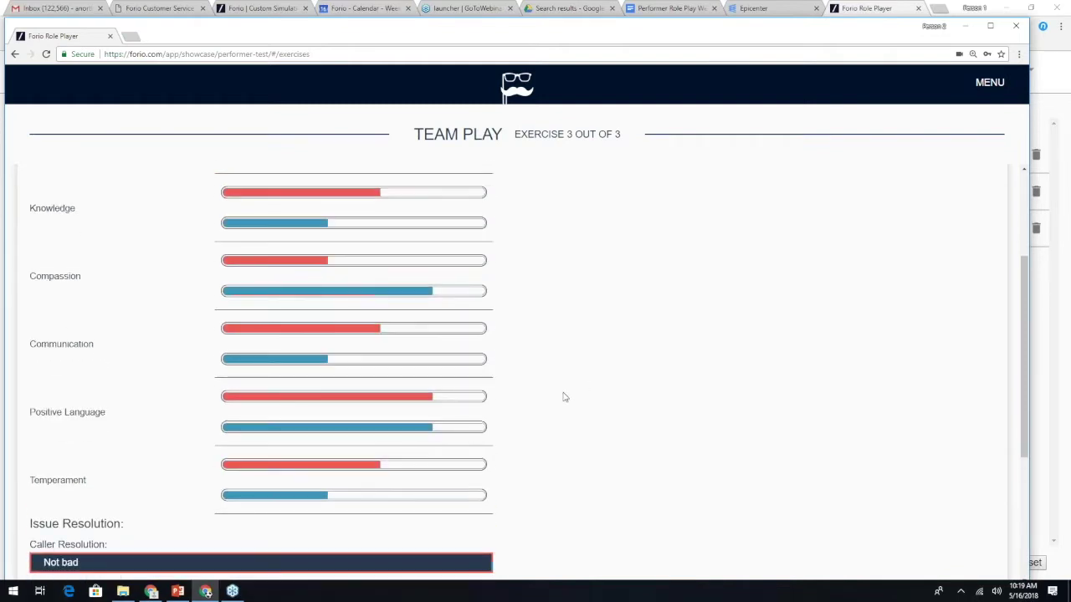
scroll(569, 393, "up", 1)
scroll(577, 380, "down", 3)
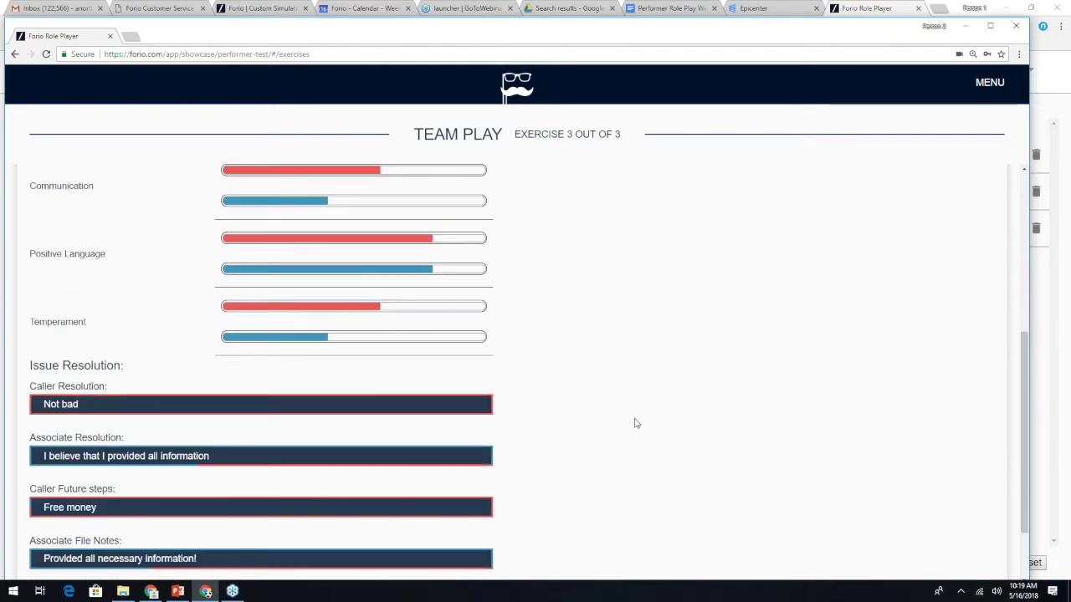
scroll(633, 423, "down", 1)
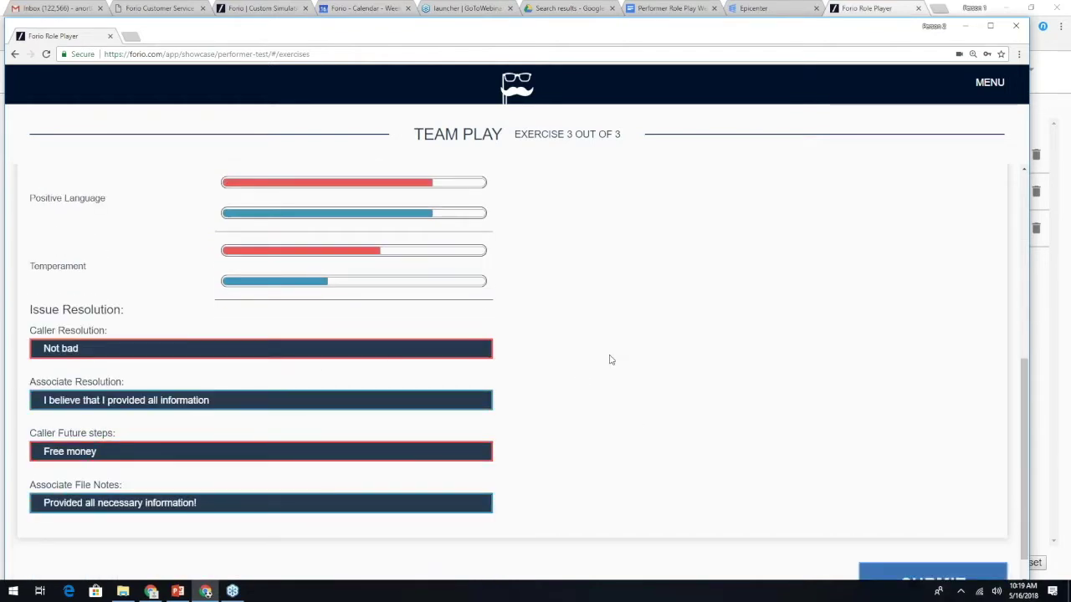
scroll(624, 351, "down", 1)
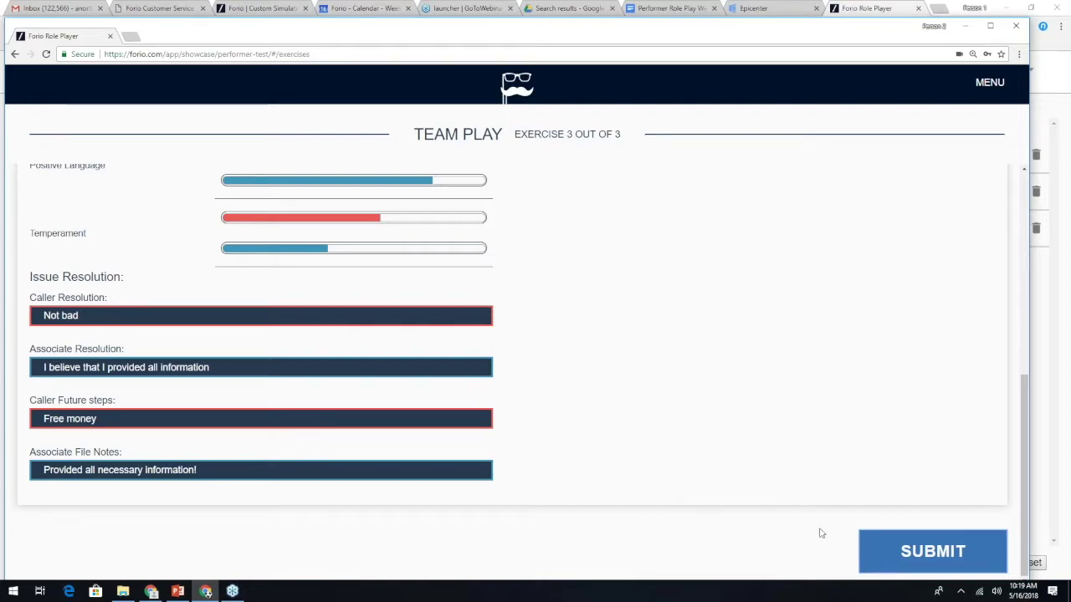
left_click(866, 535)
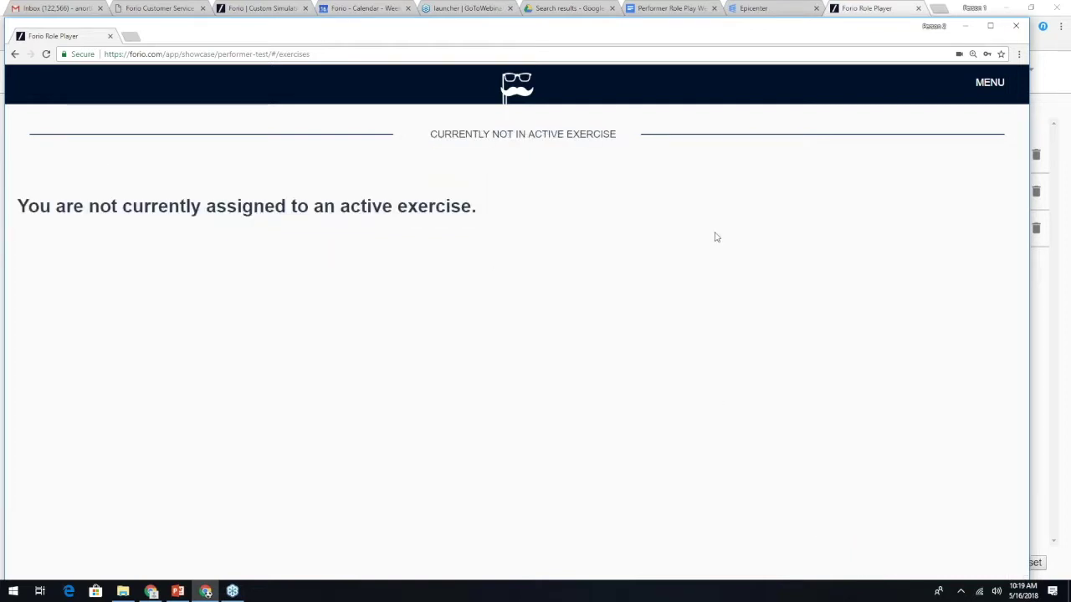
Switch to the facilitator's window and review the Team Play rating charts and Top Player Results for the Blake exercise
left_click(842, 8)
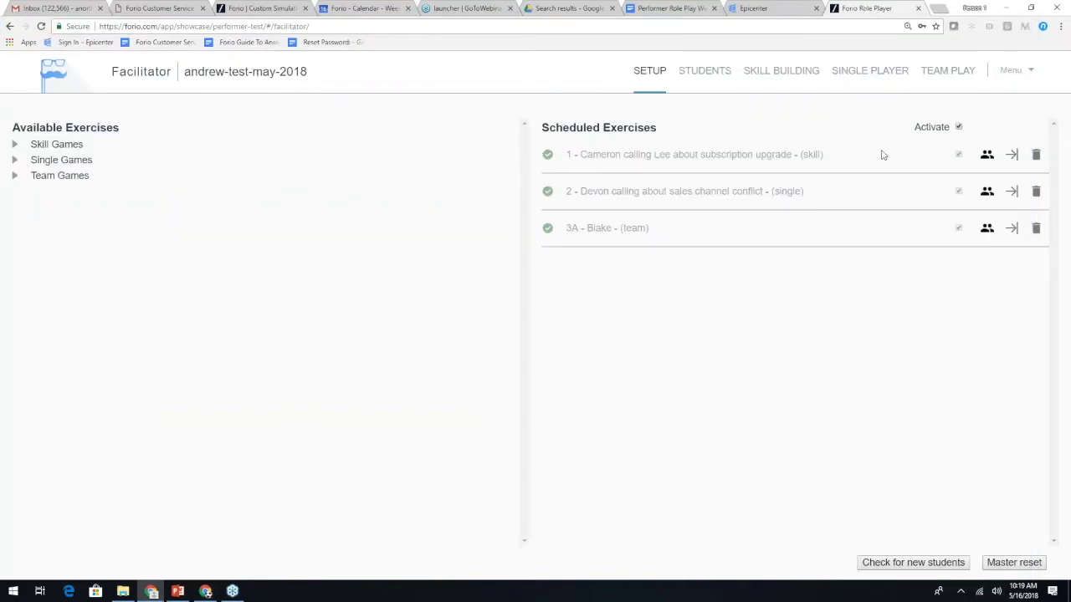
left_click(931, 76)
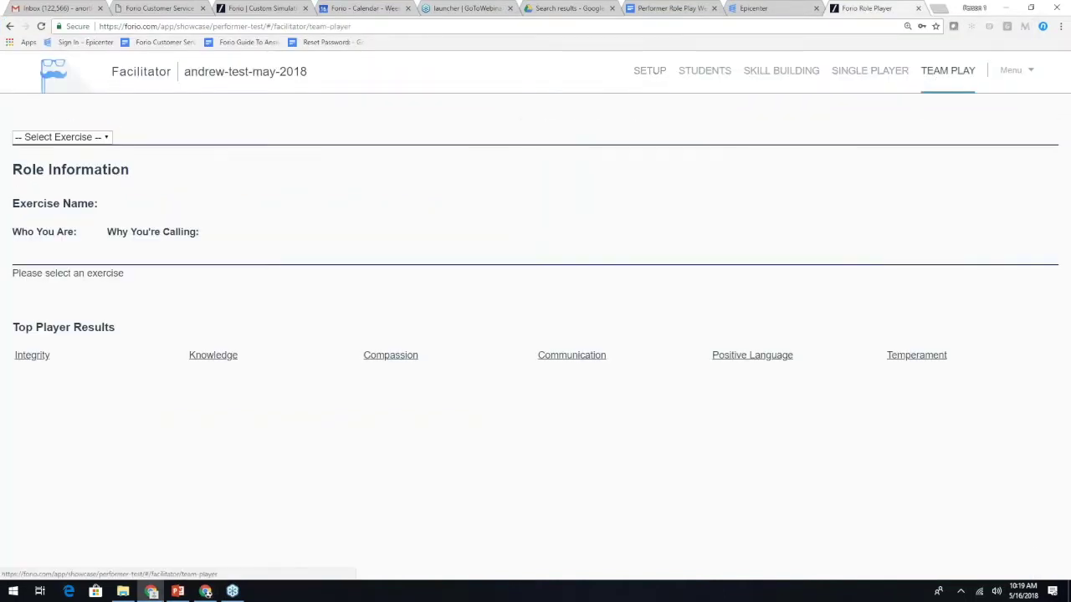
left_click(83, 138)
left_click(64, 171)
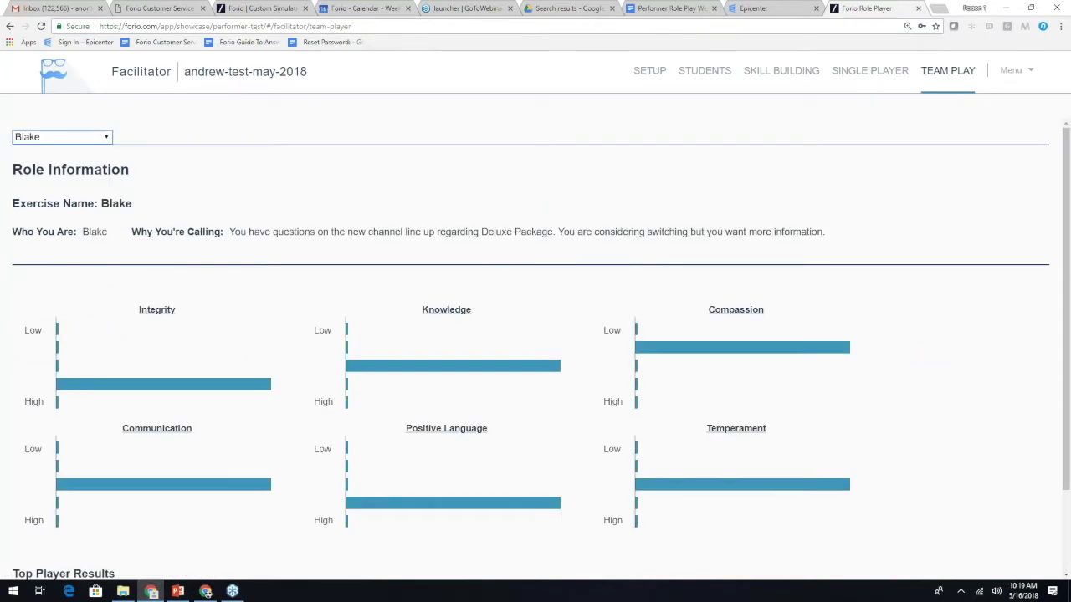
scroll(261, 248, "down", 2)
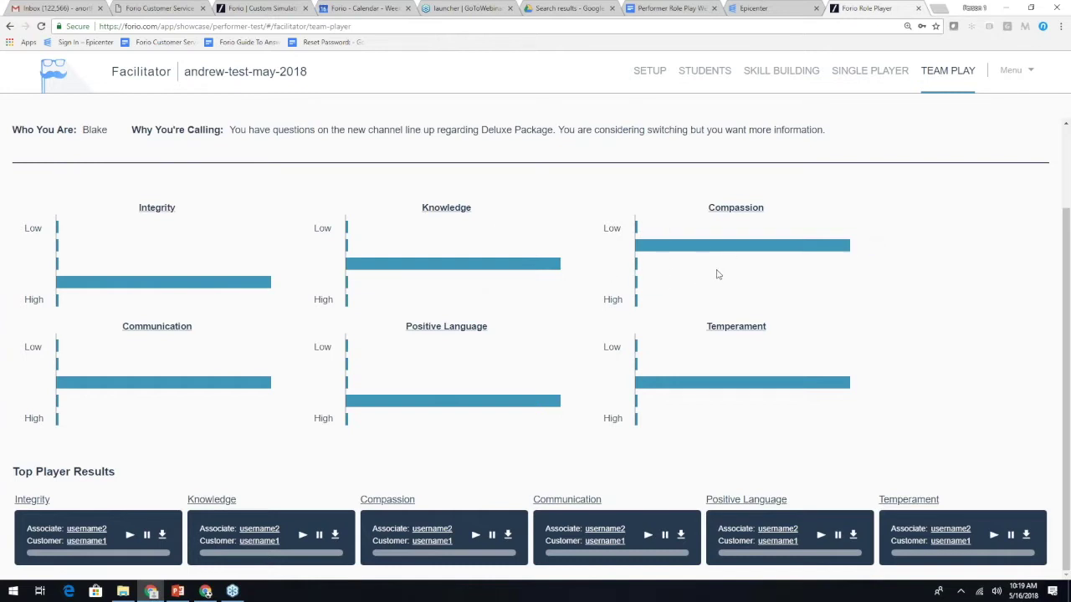
scroll(716, 274, "up", 3)
scroll(717, 274, "down", 3)
scroll(791, 458, "up", 1)
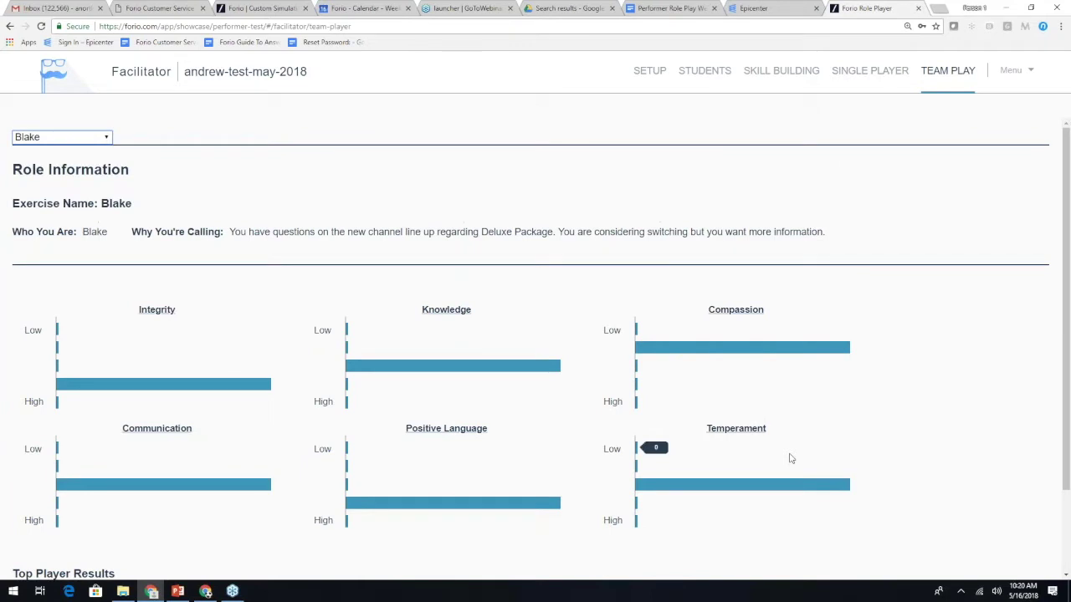
Show the facilitator's student scores, expand the first student's exercise breakdown and open that student's user history
left_click(695, 77)
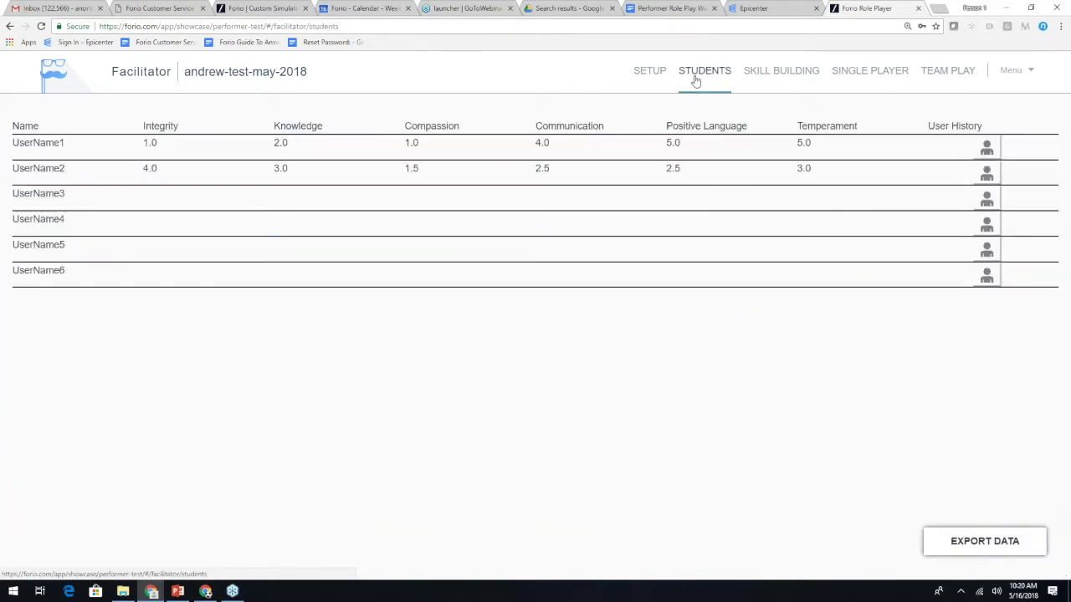
left_click(205, 155)
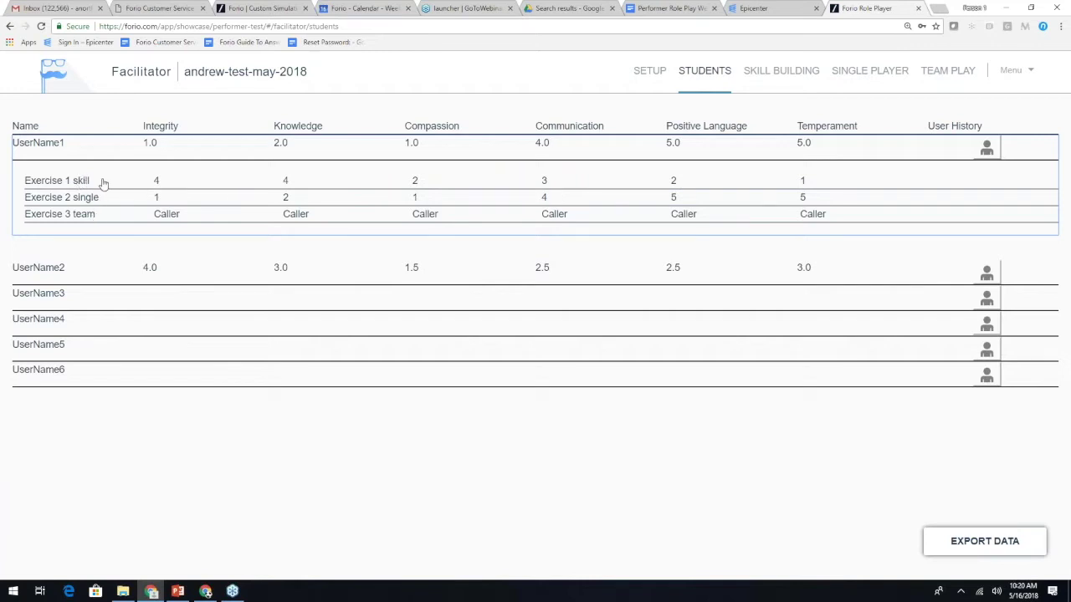
left_click(986, 148)
Examine the student's Exercise 3 team ratings, associate notes and caller answers, and play the first seconds of the call audio
scroll(468, 359, "down", 2)
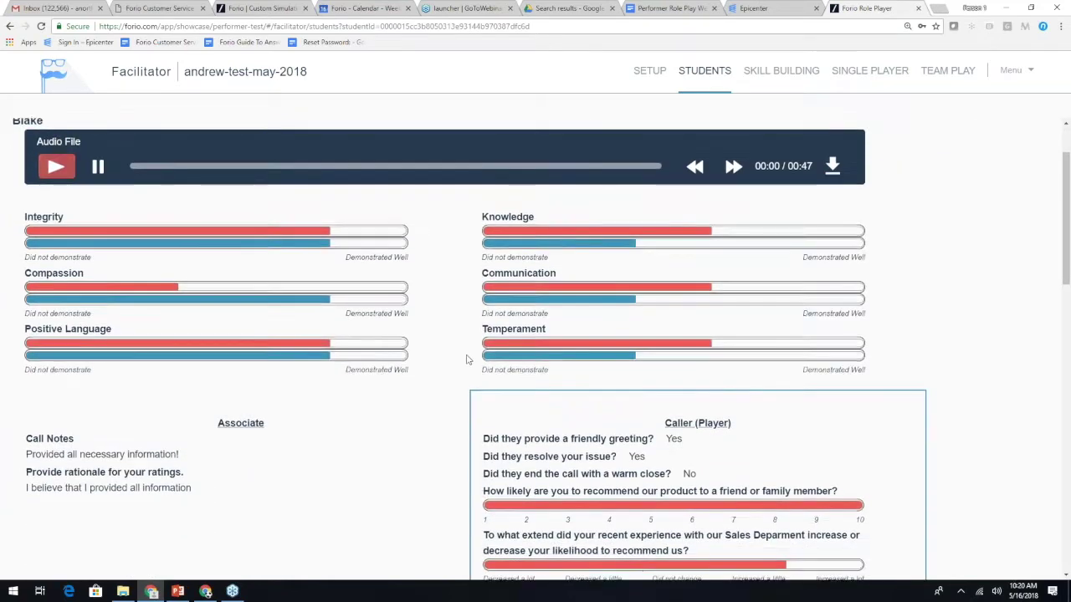
scroll(468, 359, "down", 3)
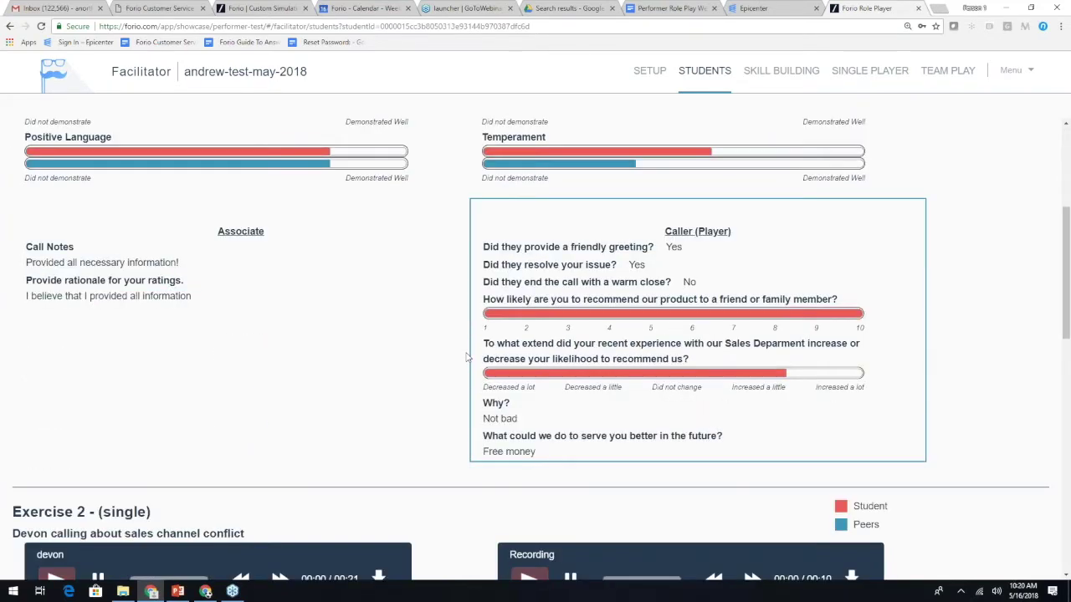
scroll(468, 357, "up", 4)
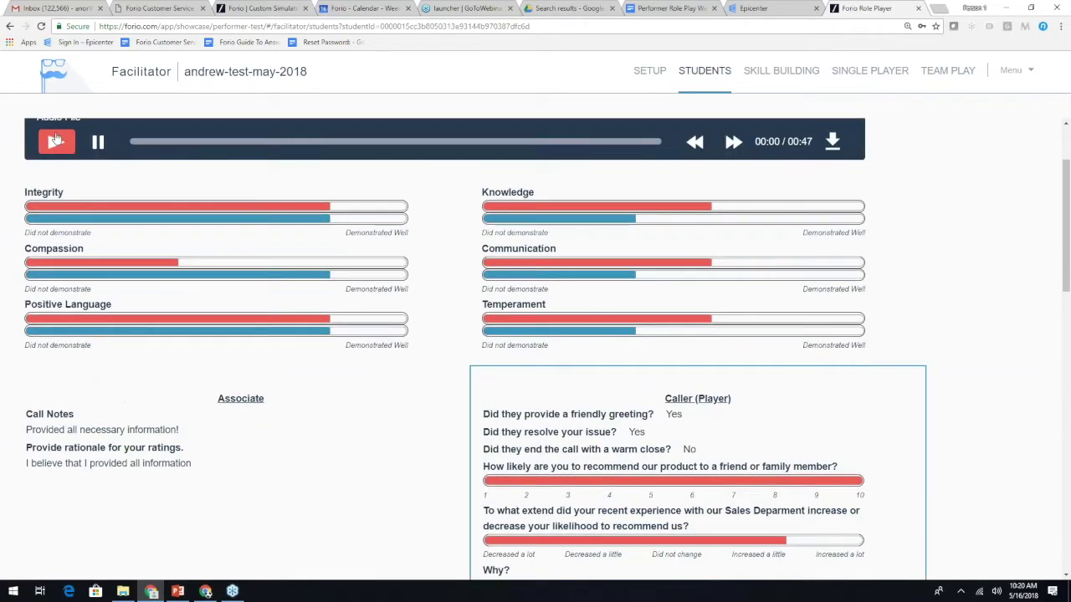
scroll(341, 334, "up", 2)
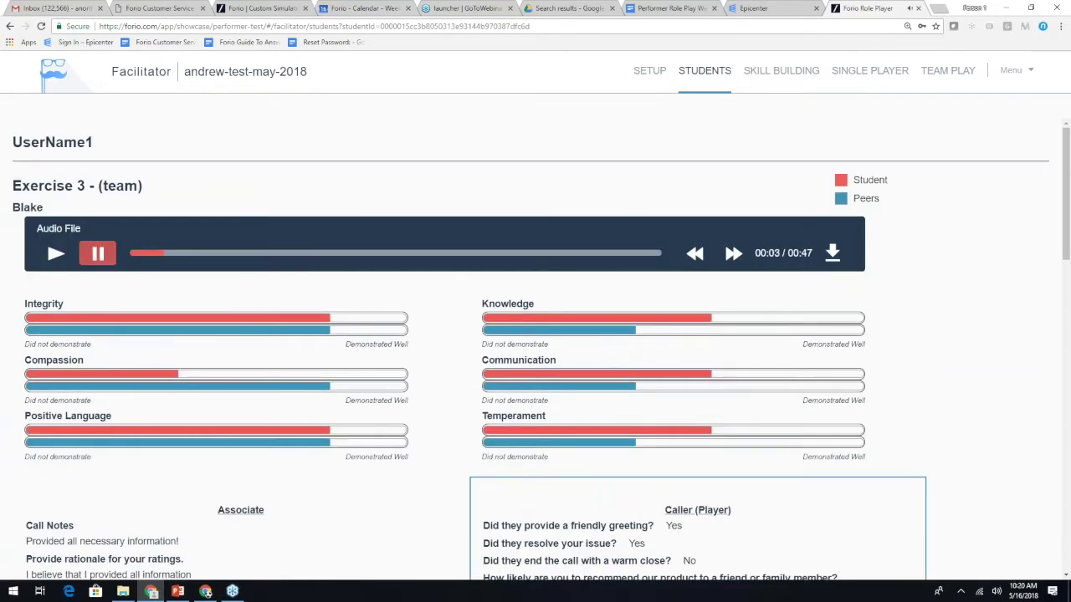
scroll(447, 239, "down", 2)
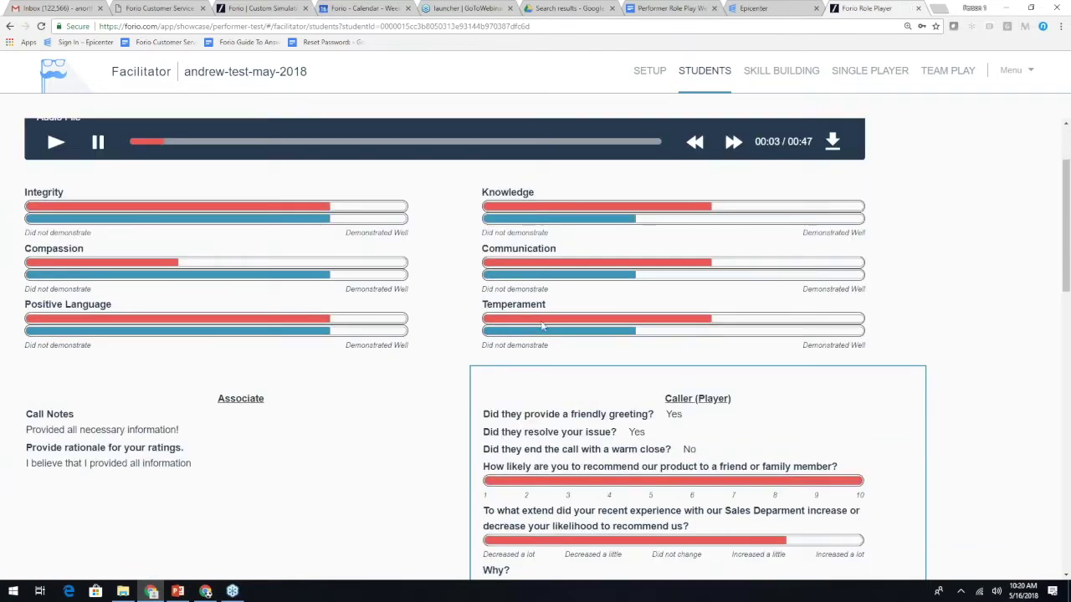
scroll(299, 392, "down", 1)
scroll(300, 392, "down", 3)
scroll(303, 390, "up", 4)
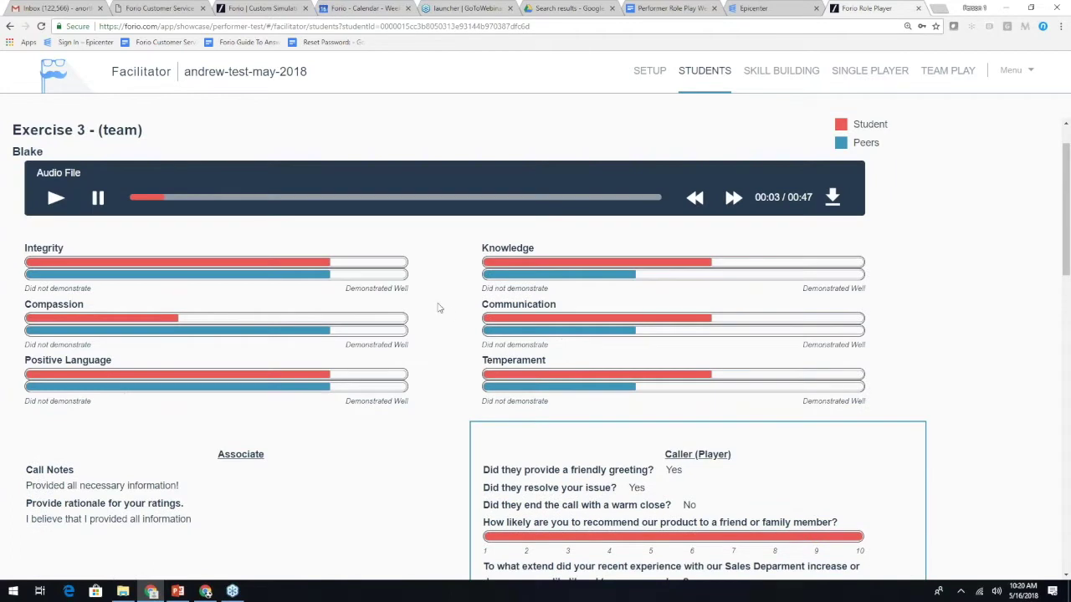
scroll(436, 305, "up", 1)
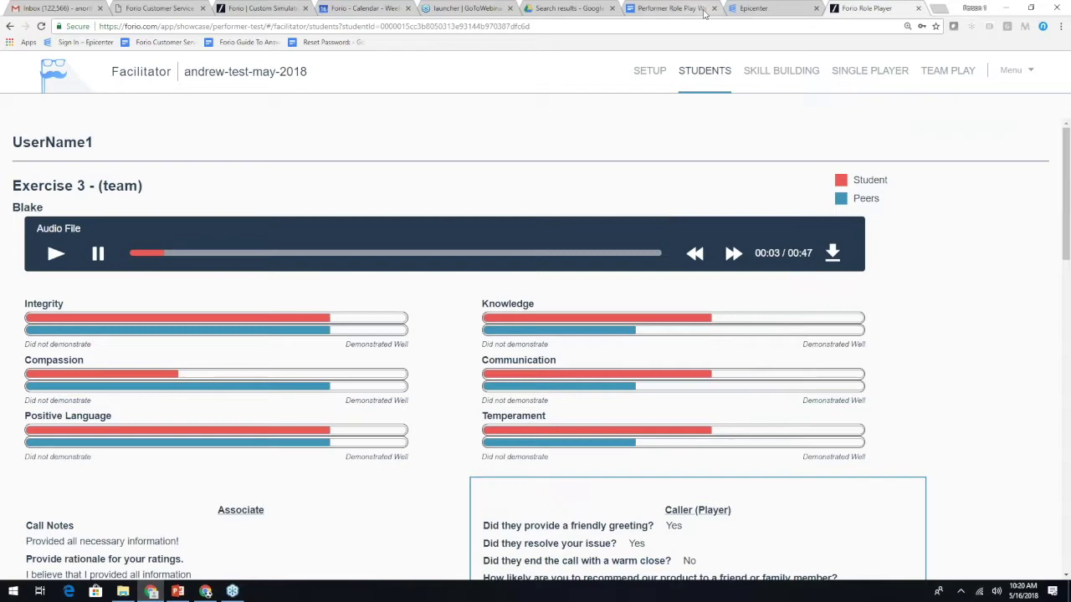
Switch to the PowerPoint presentation, start the slide show from the Live Demo slide and advance to the Getting Started slide
left_click(174, 594)
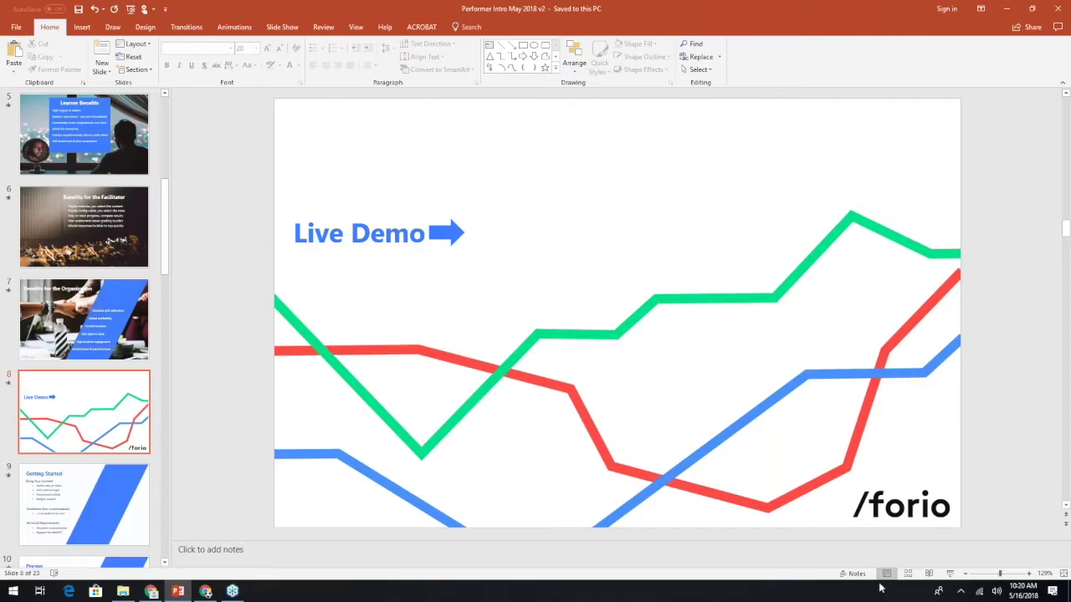
left_click(949, 573)
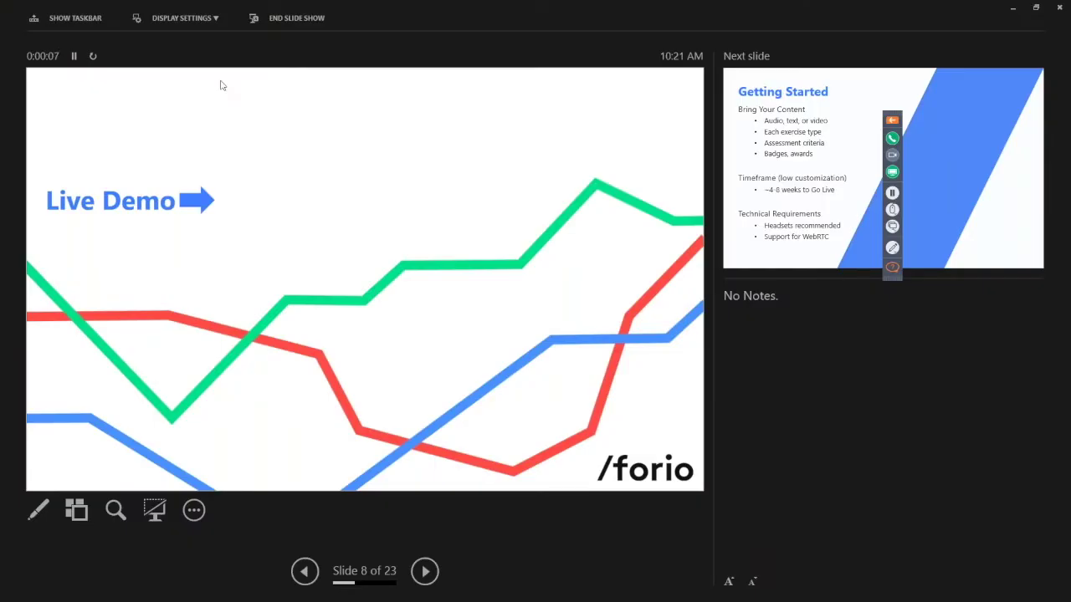
key("Right")
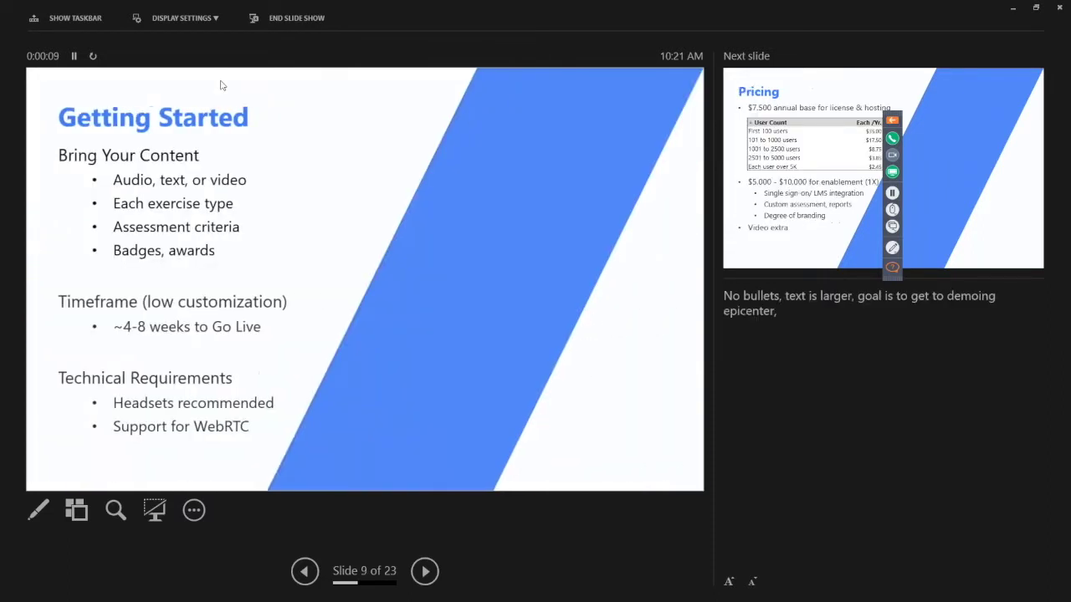
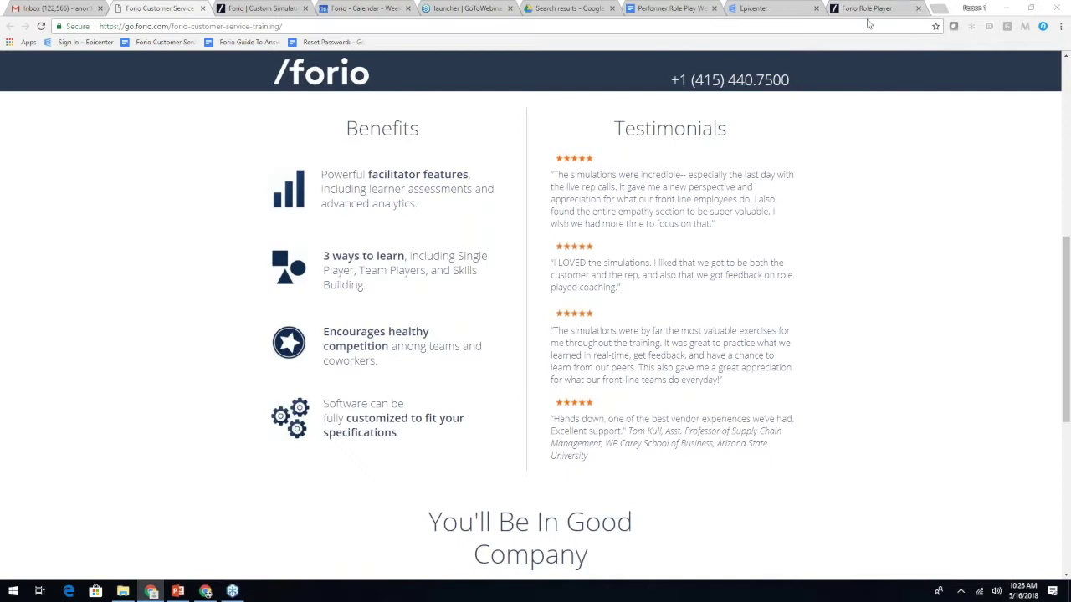
Return to the Forio Role Player facilitator page and review the Single Player rating charts and Top Player Results for an exercise
left_click(857, 14)
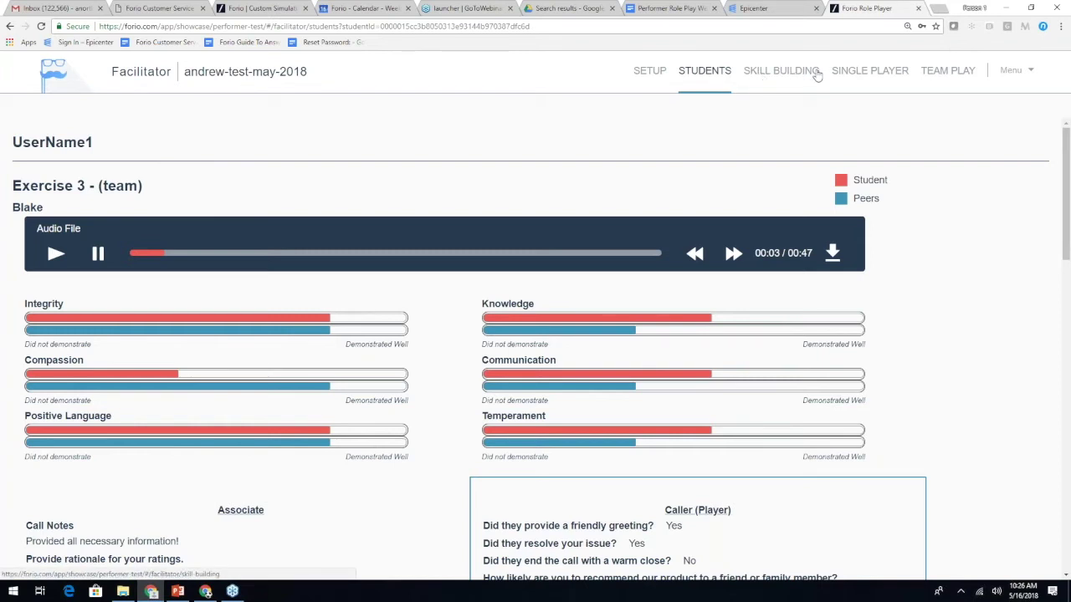
left_click(851, 75)
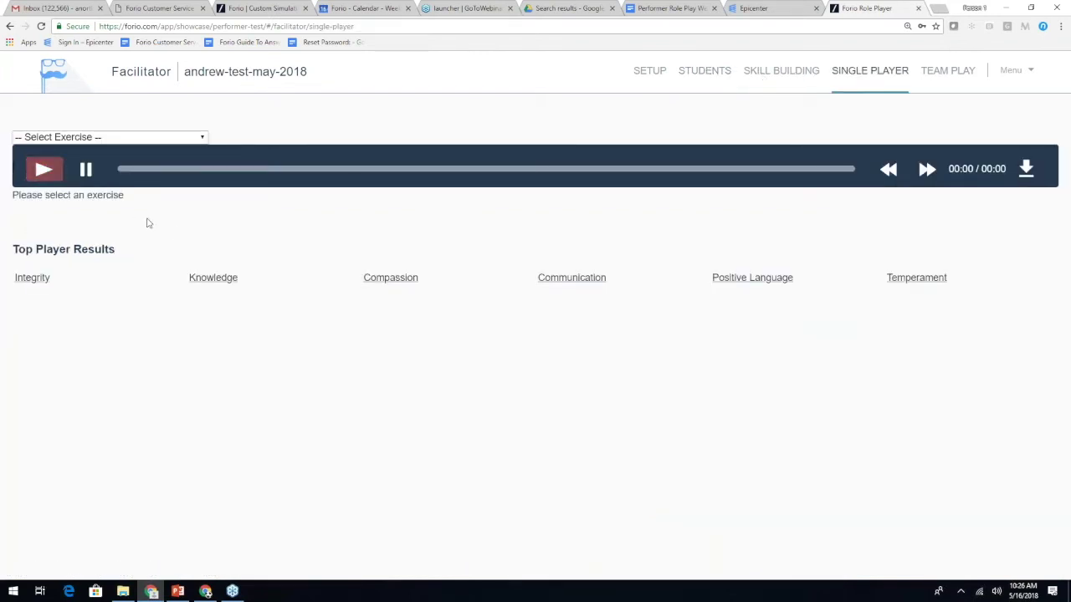
left_click(148, 139)
left_click(127, 174)
scroll(256, 321, "down", 2)
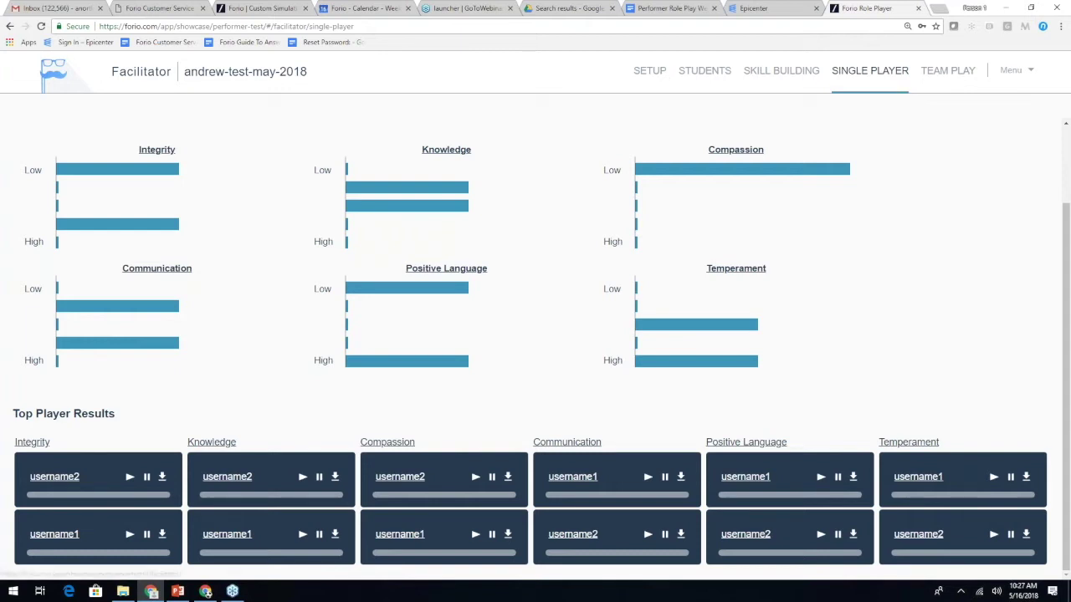
Browse the available skill and single games in the facilitator setup and schedule the Donna & John skill exercise
left_click(665, 75)
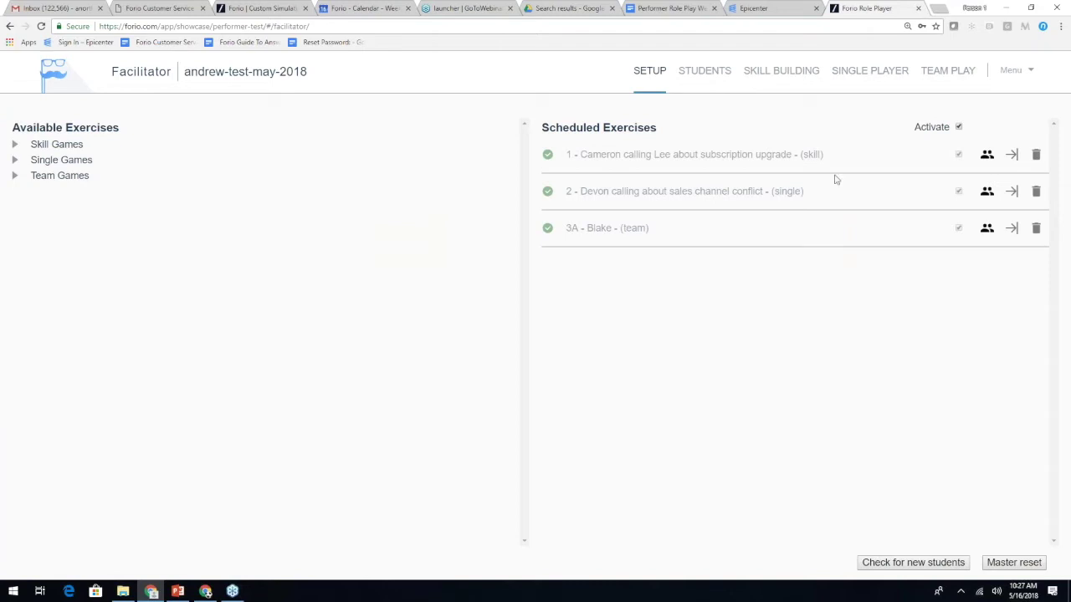
left_click(74, 146)
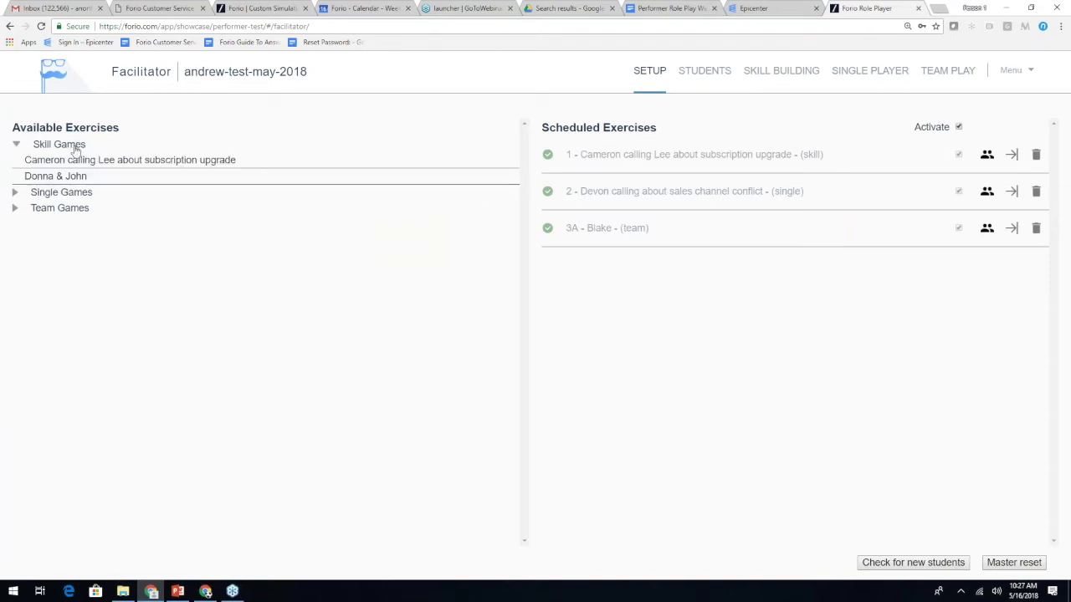
left_click(76, 195)
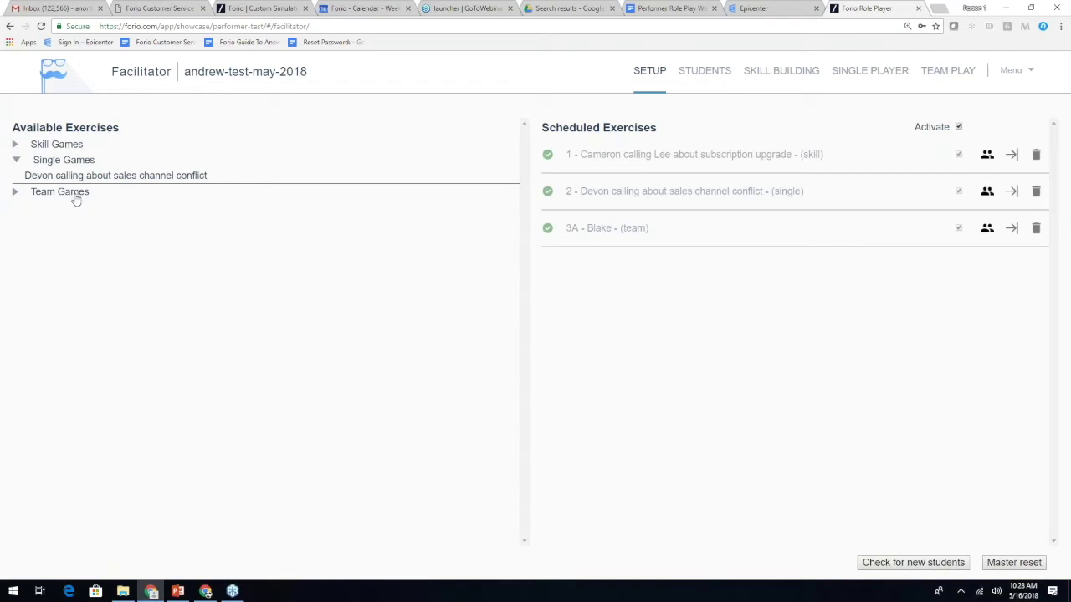
left_click(75, 145)
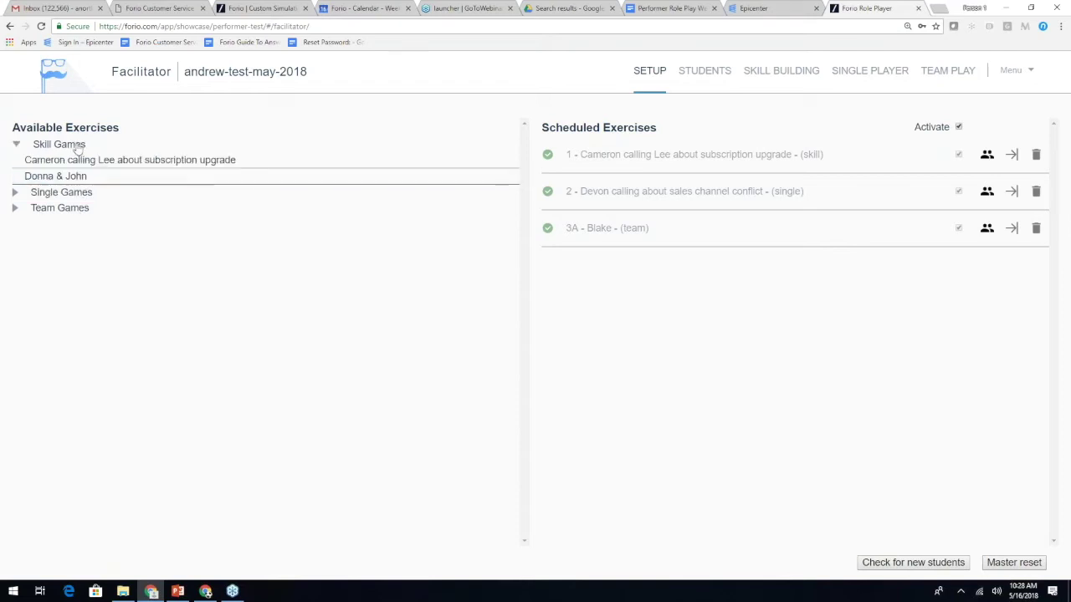
left_click(123, 182)
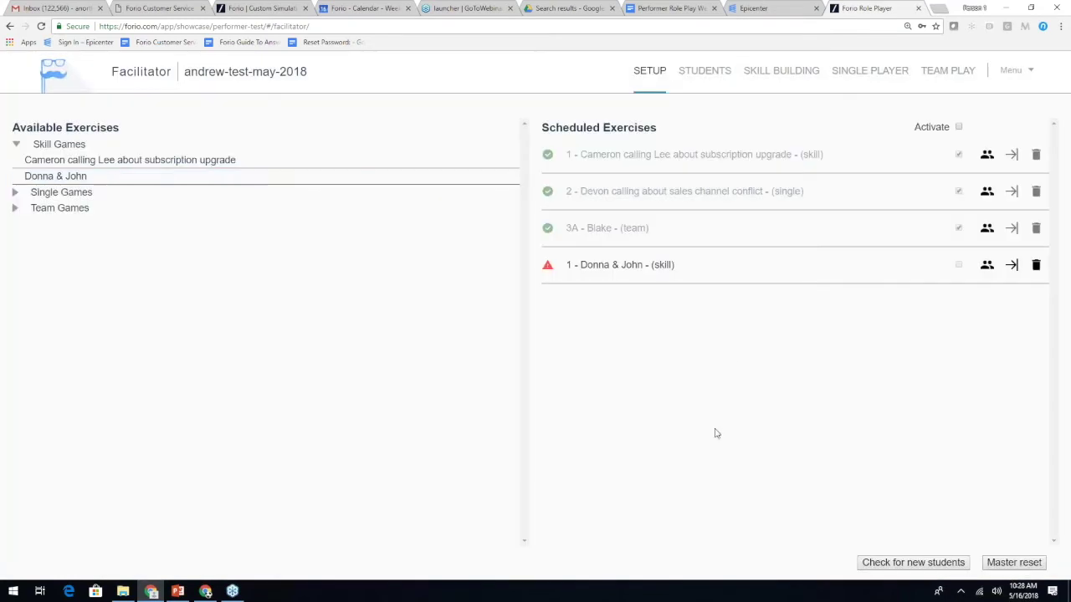
Exclude UserName5 and UserName6 from the Donna & John exercise, leaving the other four students assigned, and return to the setup
left_click(987, 265)
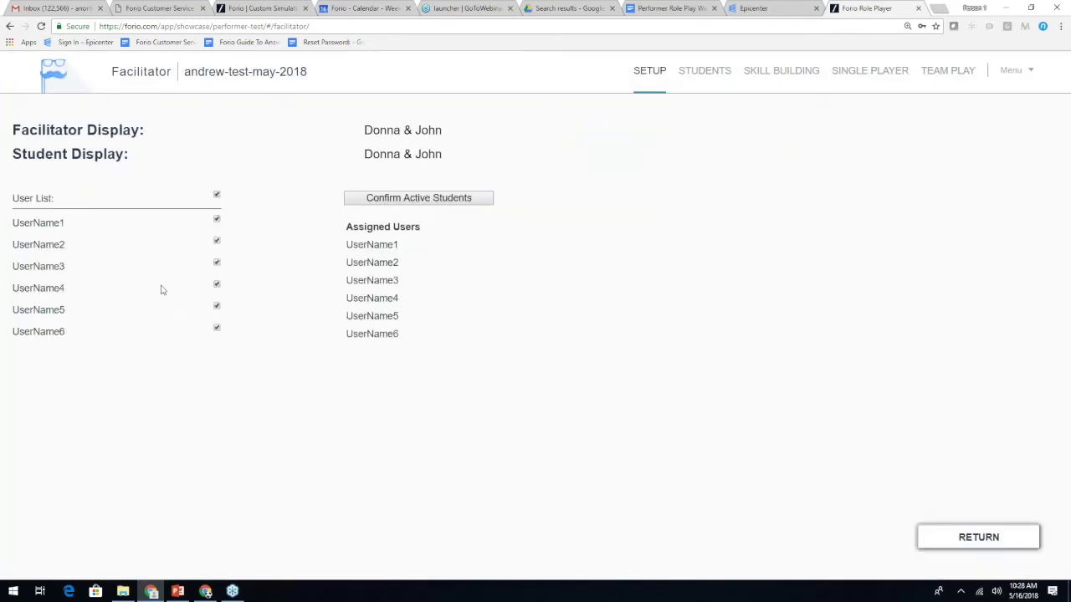
left_click(217, 195)
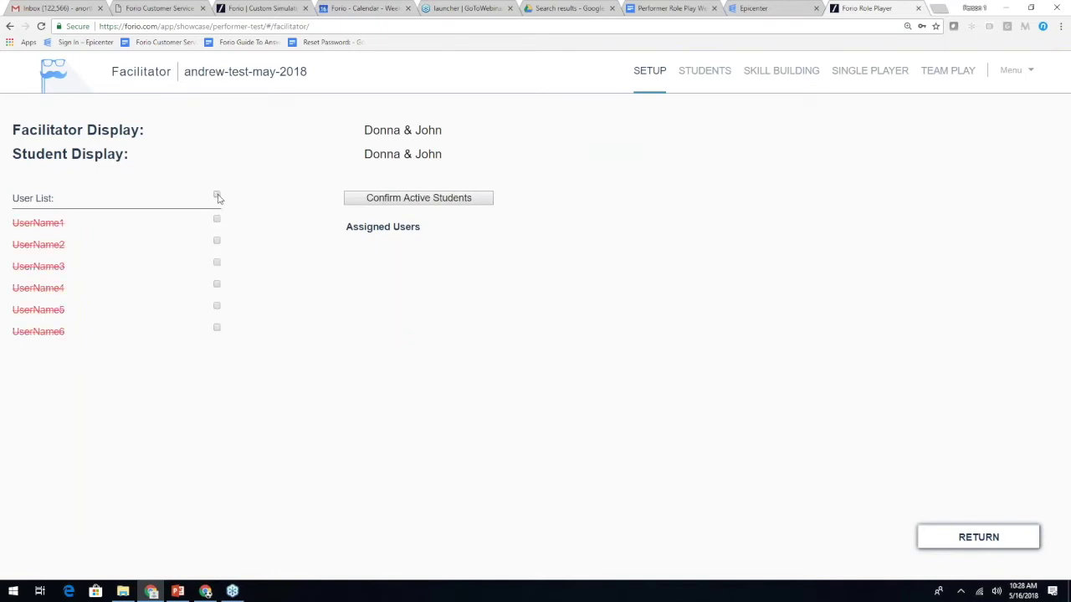
left_click(216, 196)
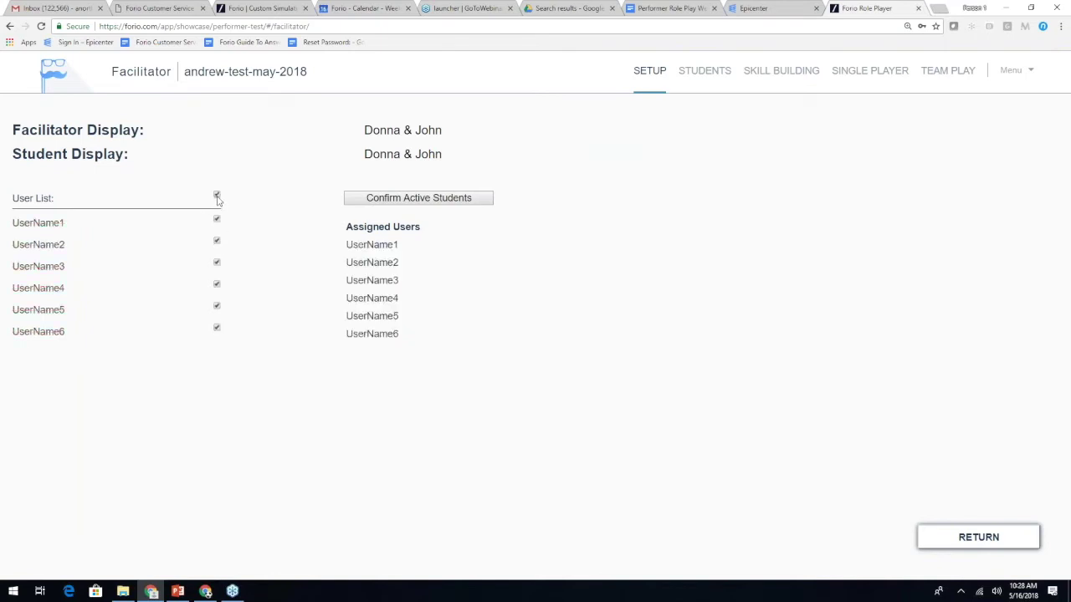
left_click(217, 306)
left_click(216, 328)
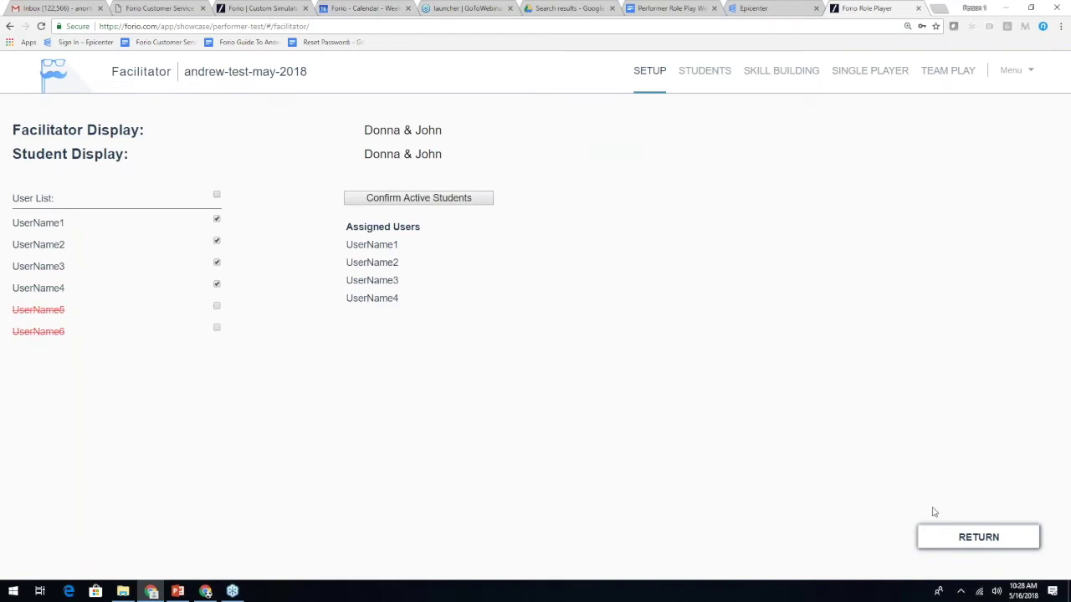
left_click(972, 529)
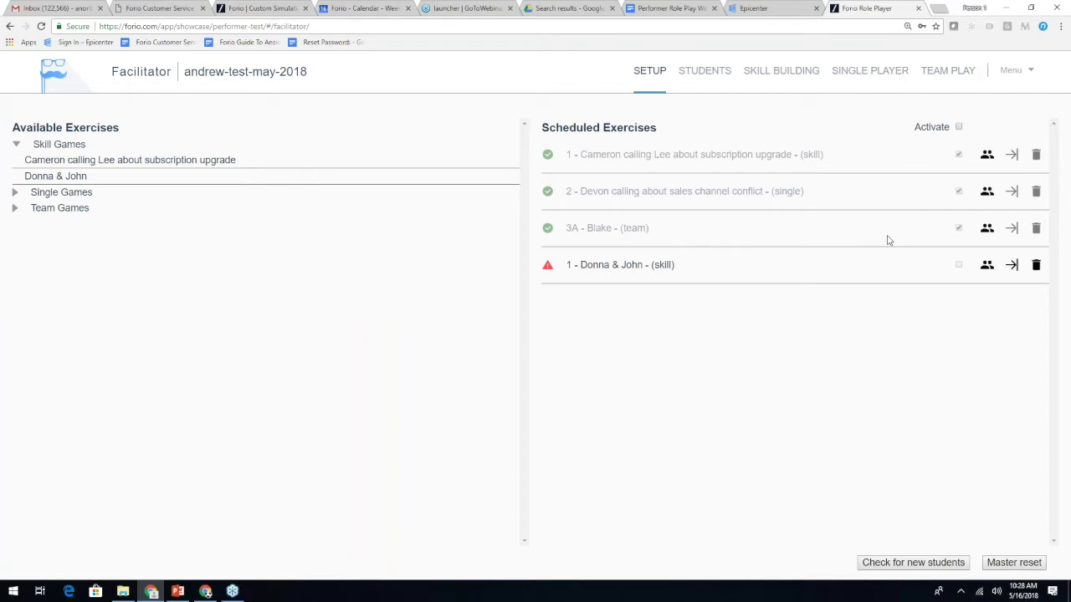
Schedule the single game Devon calling about sales channel conflict and open its student and reviewer settings
left_click(94, 193)
left_click(115, 177)
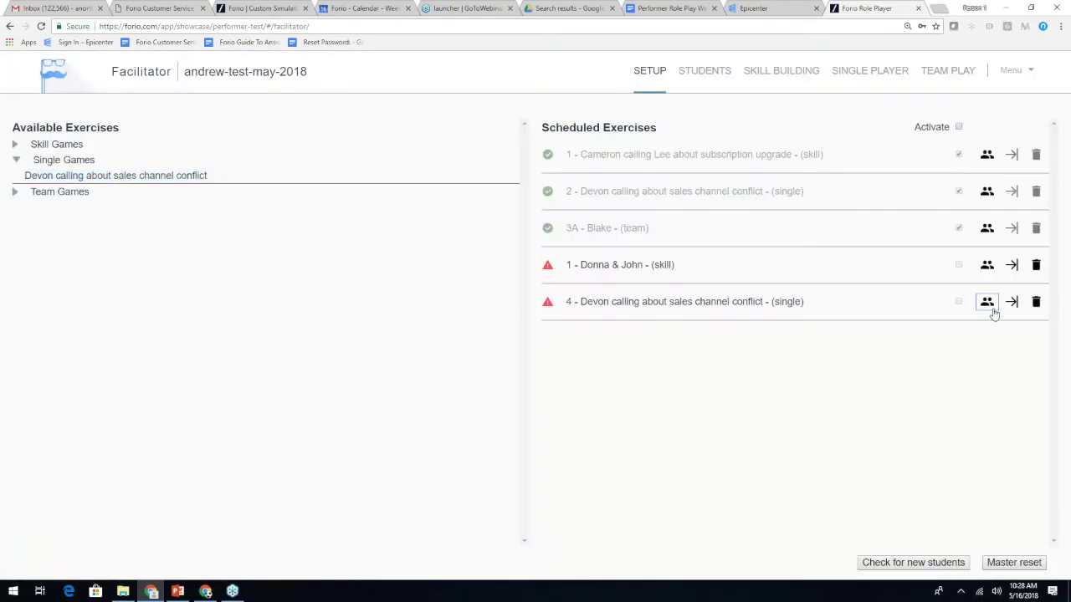
left_click(987, 302)
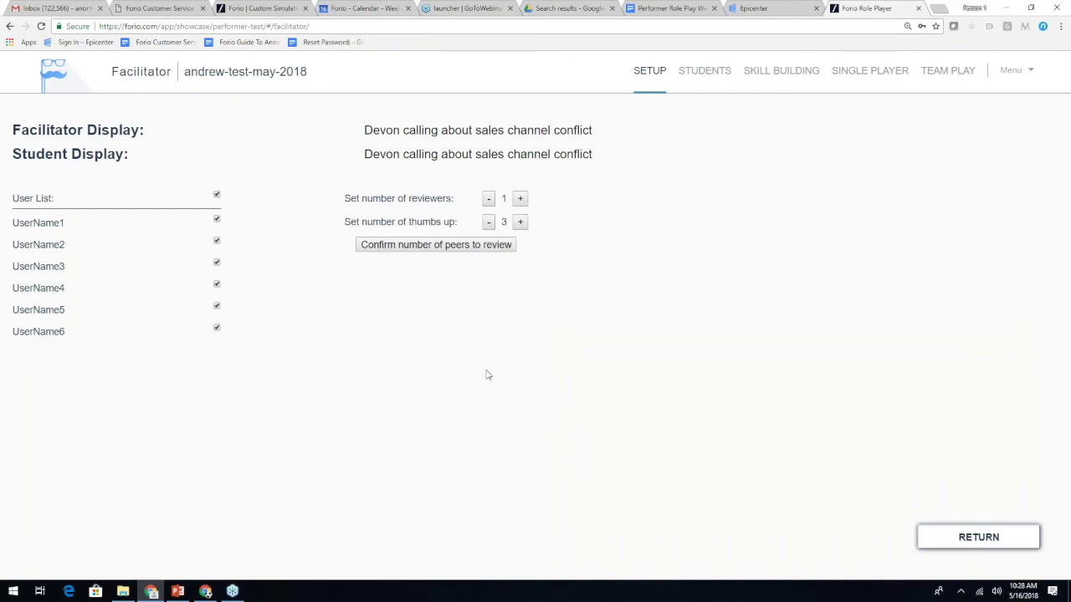
Set the Devon exercise's number of reviewers to 2, return to the setup and delete that newly added exercise from the schedule
left_click(519, 200)
left_click(491, 202)
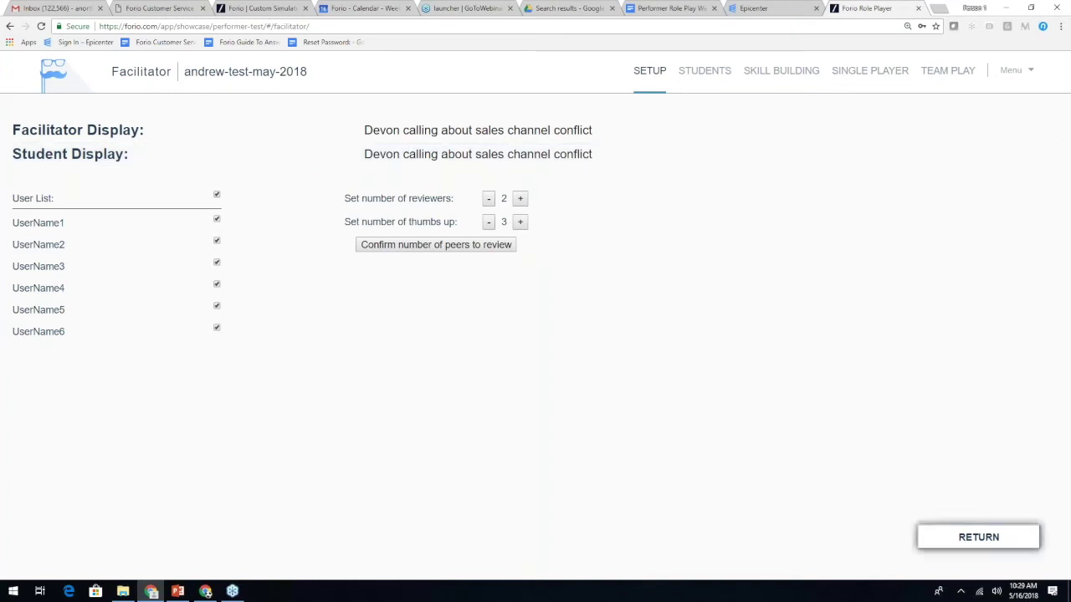
left_click(977, 537)
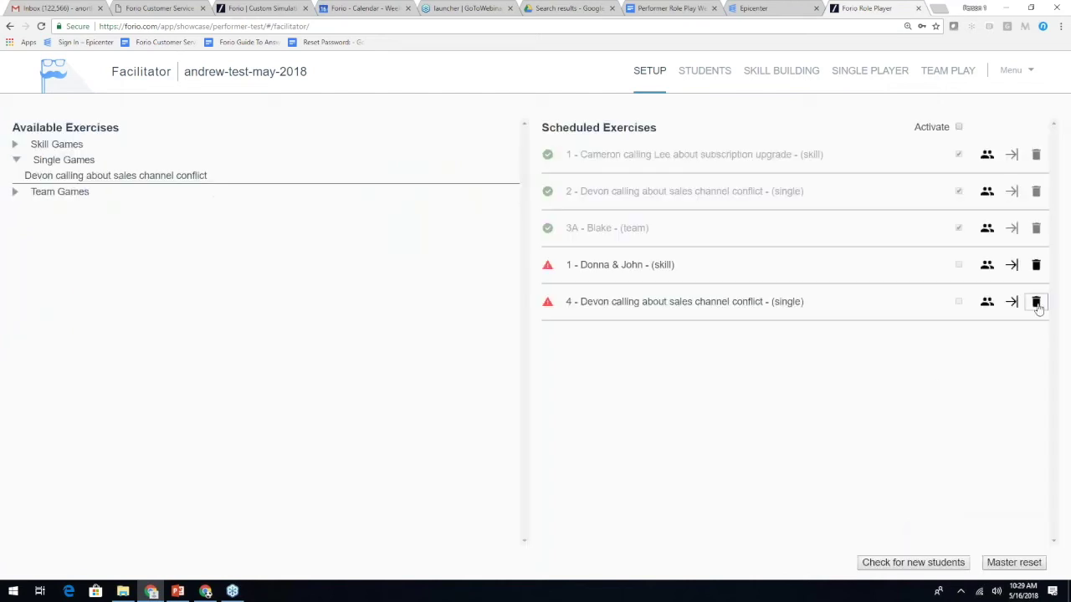
left_click(1037, 303)
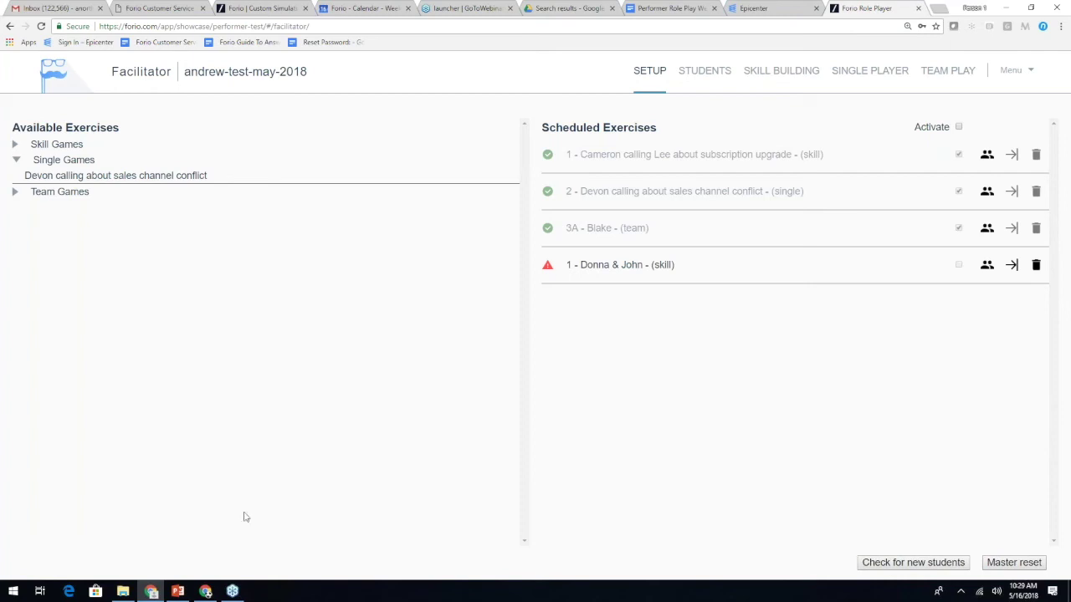
Switch to the PowerPoint presentation and move on from the About Forio slide to the Resources slide
left_click(177, 591)
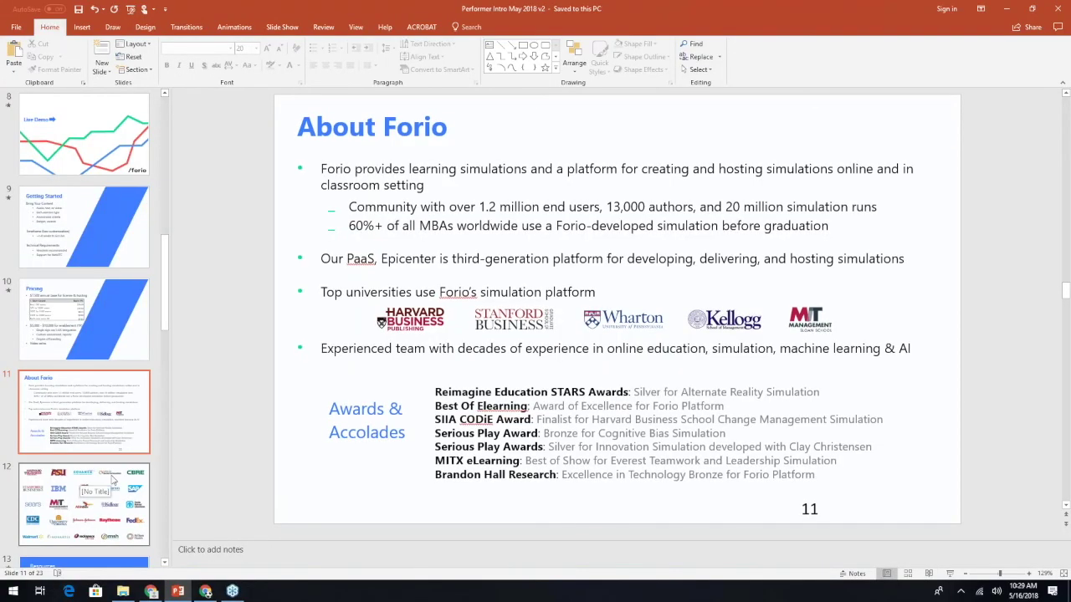
key("Down")
key("Down")
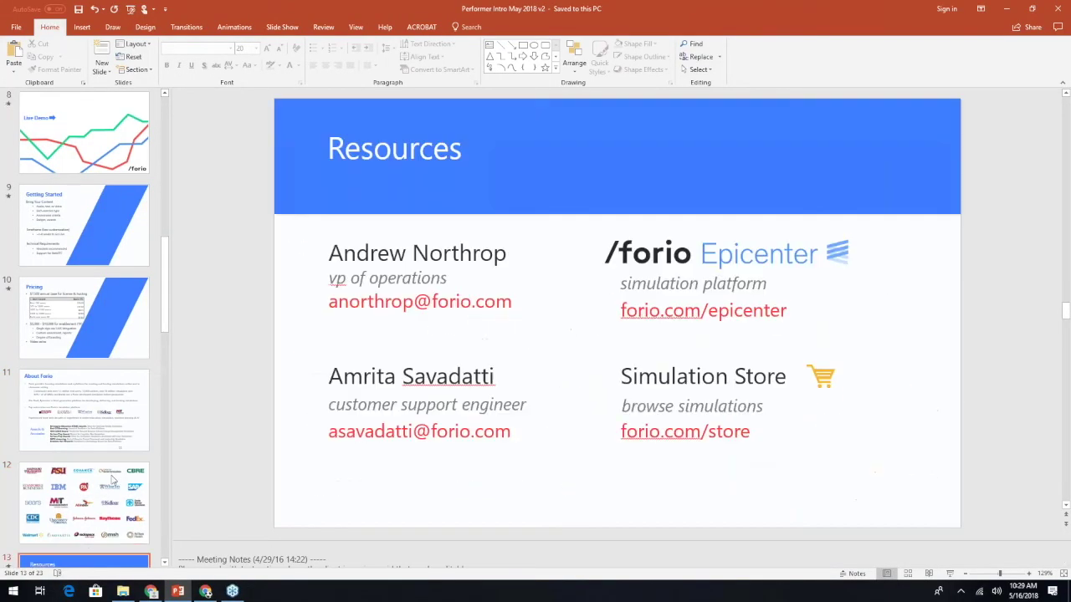